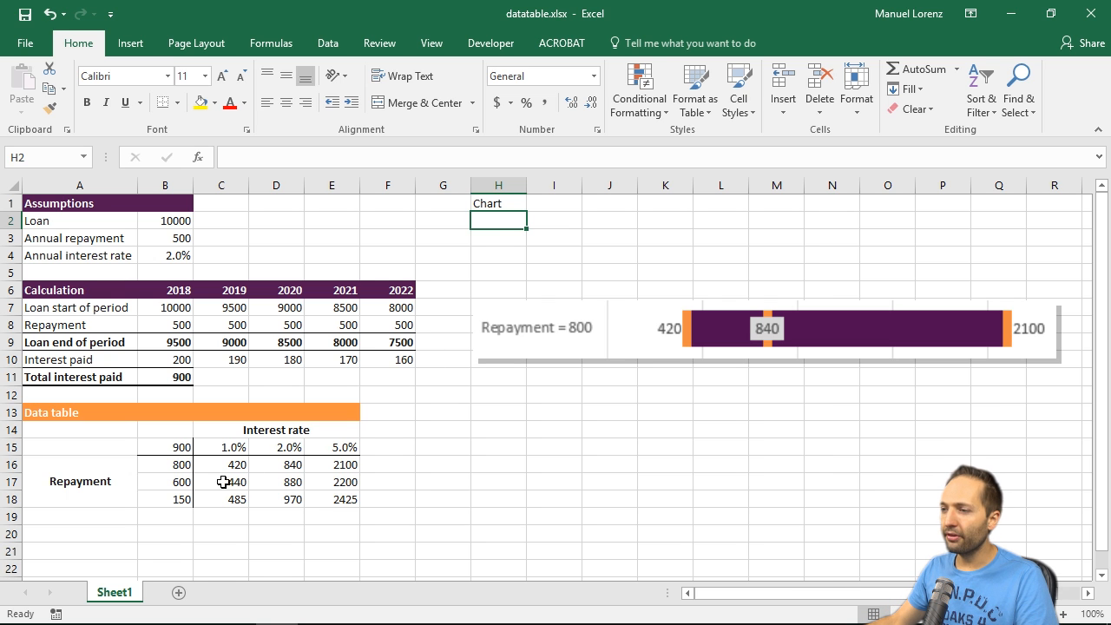
Enter the heading "Values" in cell H4 and make it bold
drag(172, 467, 172, 493)
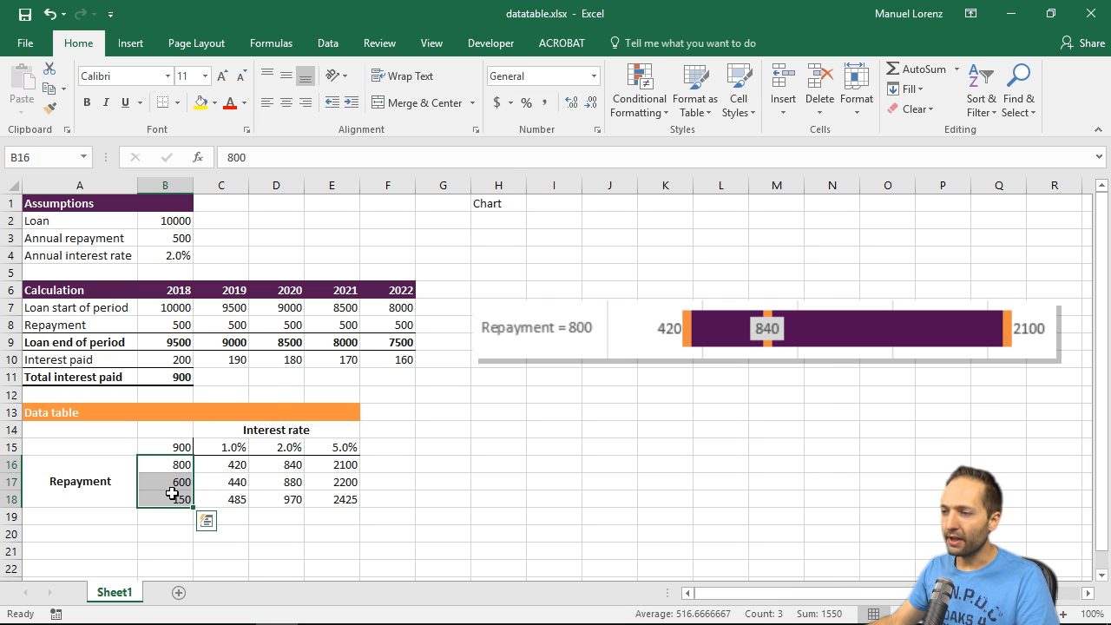
click(495, 223)
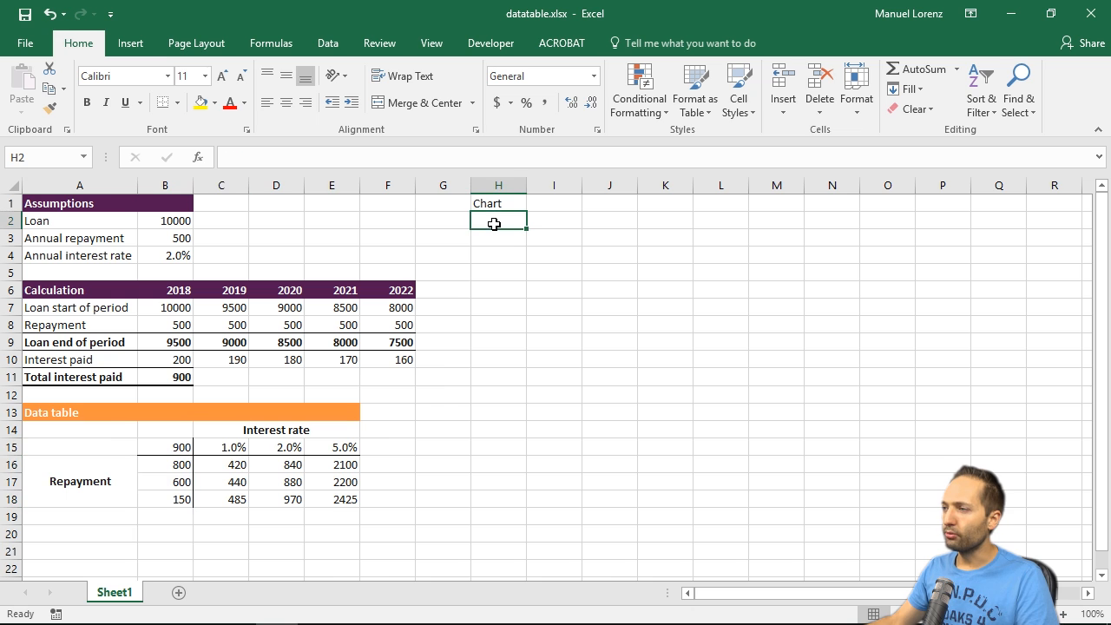
key(Down)
key(Down)
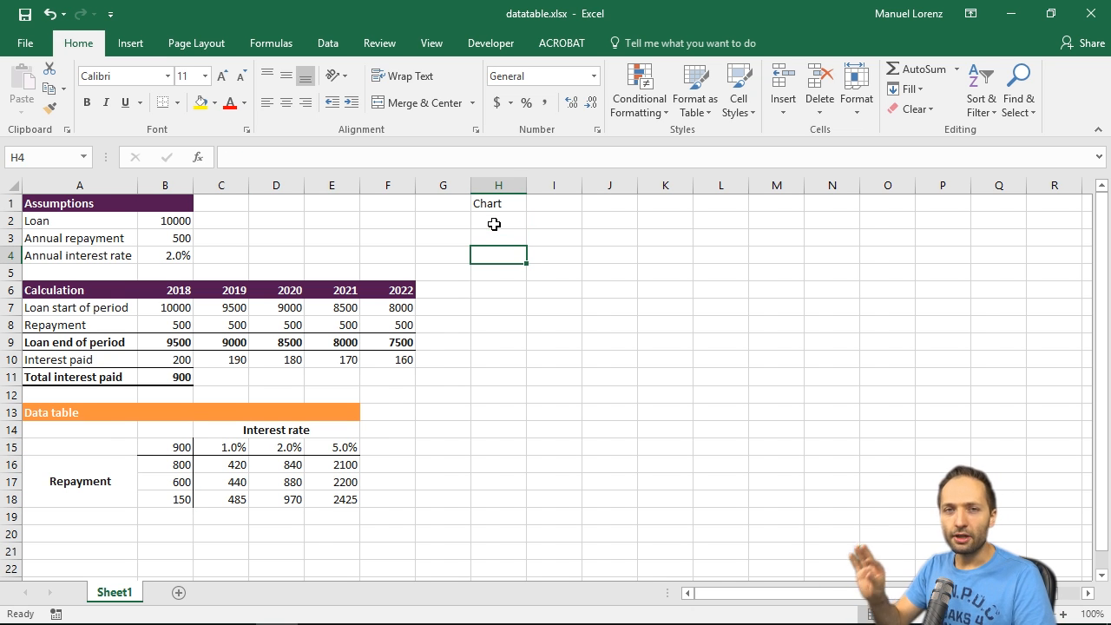
text(Value)
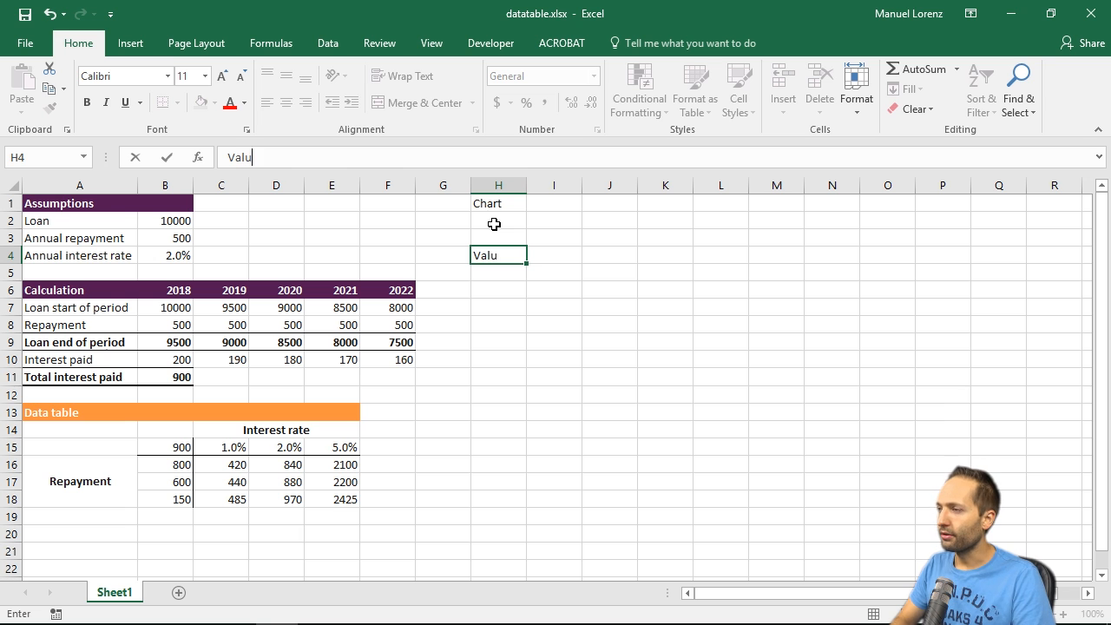
key(Return)
key(Up)
key(F2)
text(s)
key(Return)
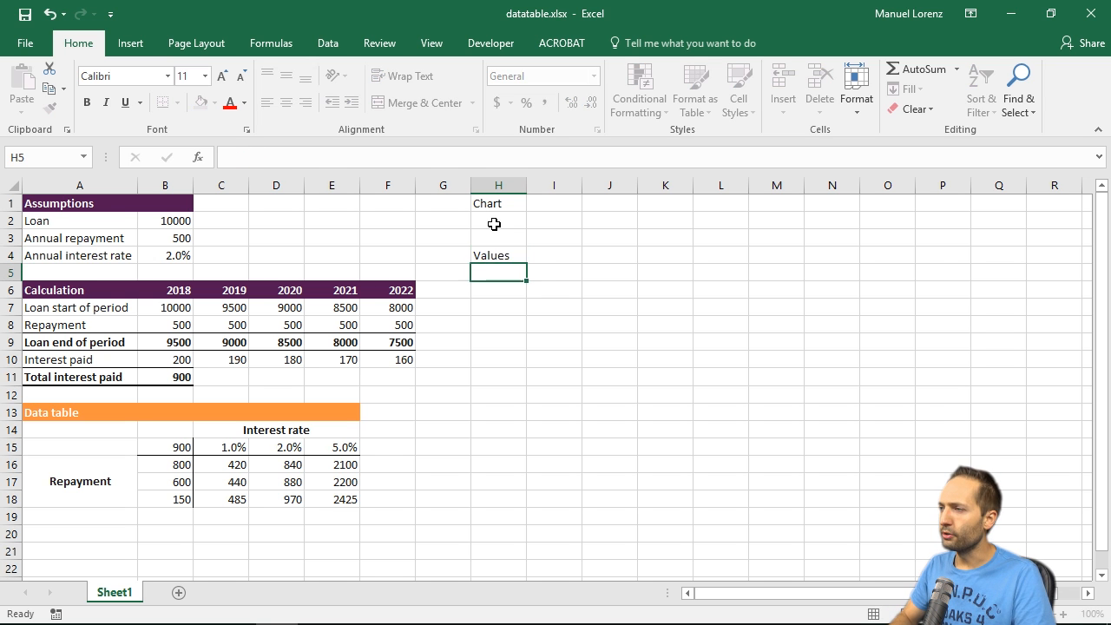
key(Up)
click(86, 103)
Enter the label formula ="Repayment ="&" "&B16 in cell H5 and fit column H's width to it
click(500, 274)
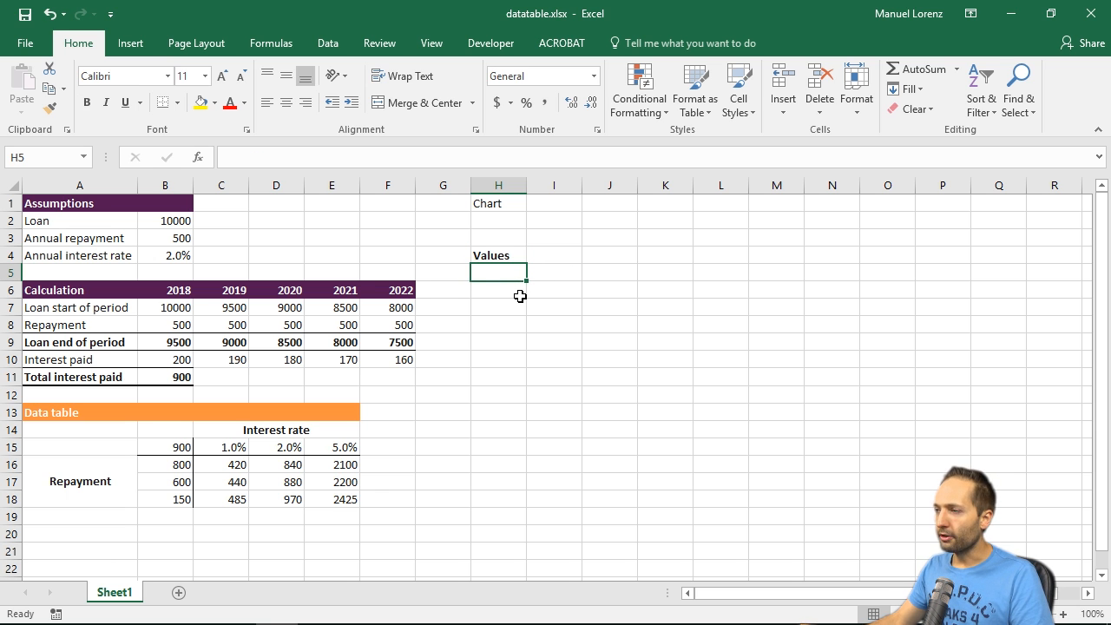
text(="Repayment ="&" "&)
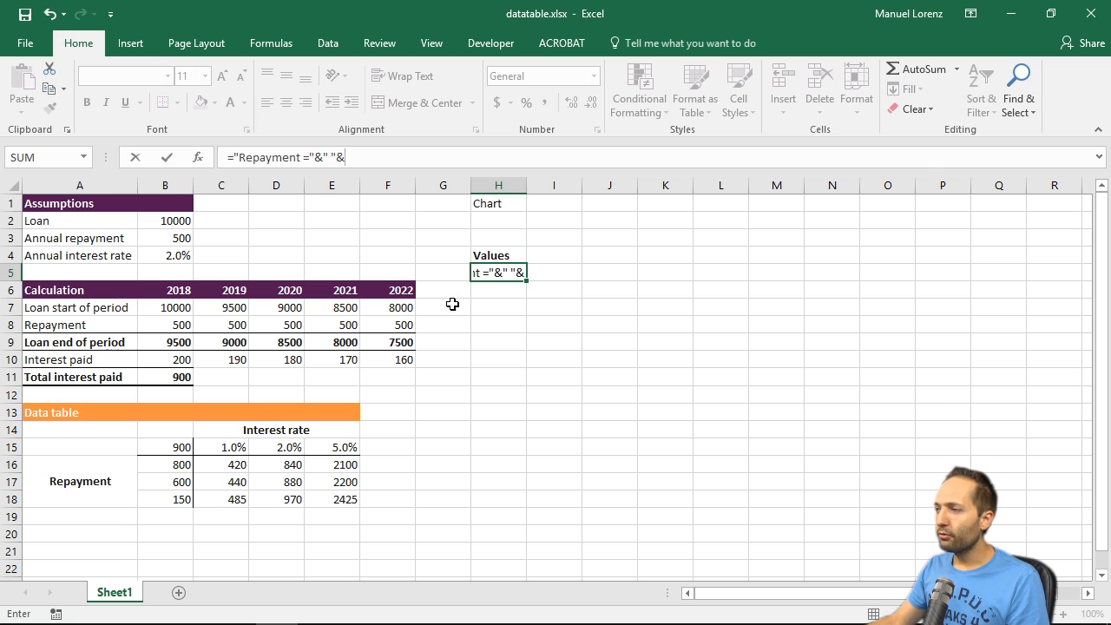
click(171, 462)
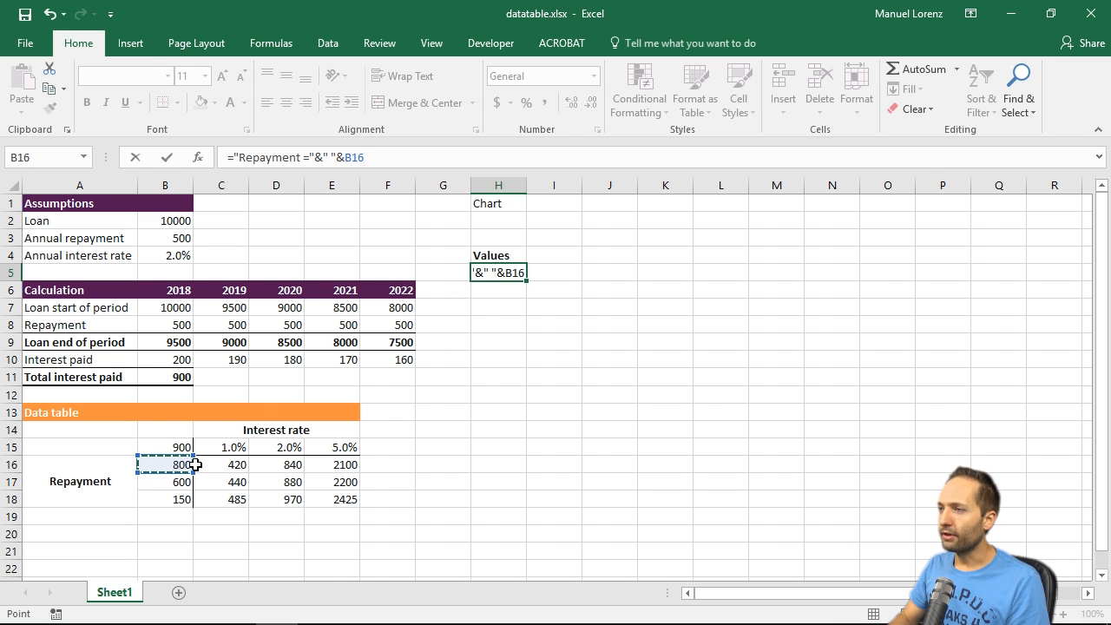
key(ctrl+Return)
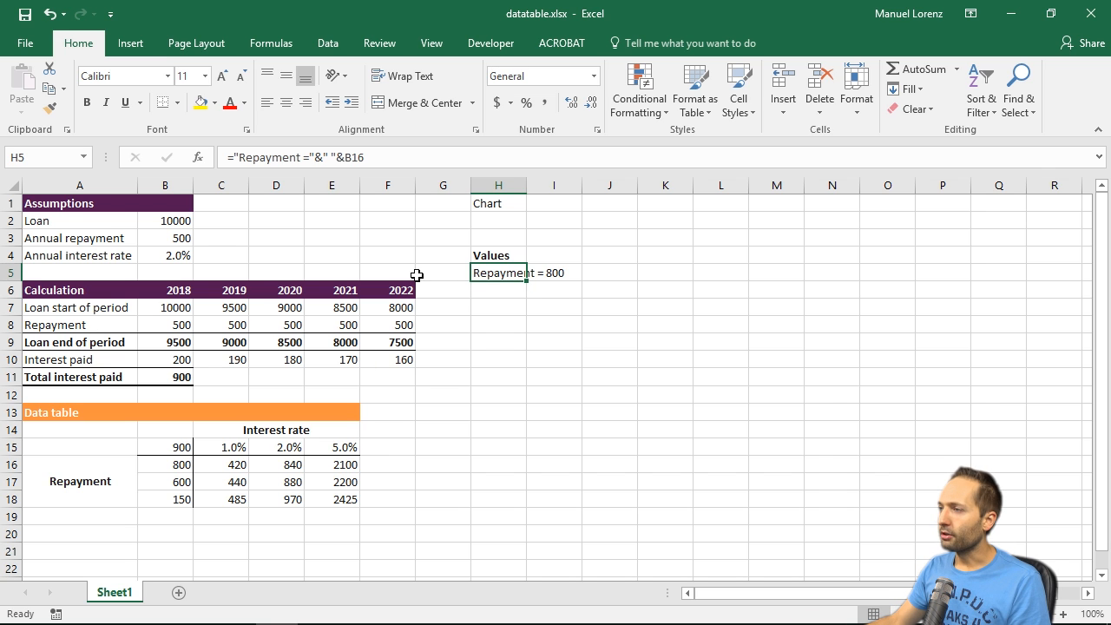
drag(526, 188, 527, 187)
double_click(527, 188)
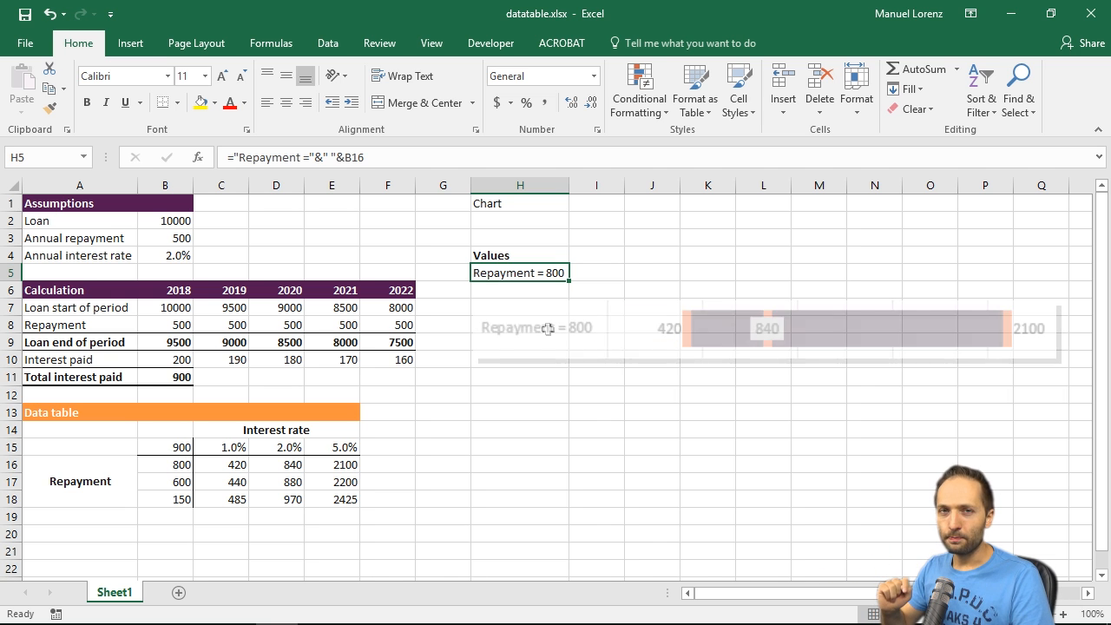
Link cell I5 to the first data table result with the formula =C16
click(596, 273)
text(=)
click(233, 464)
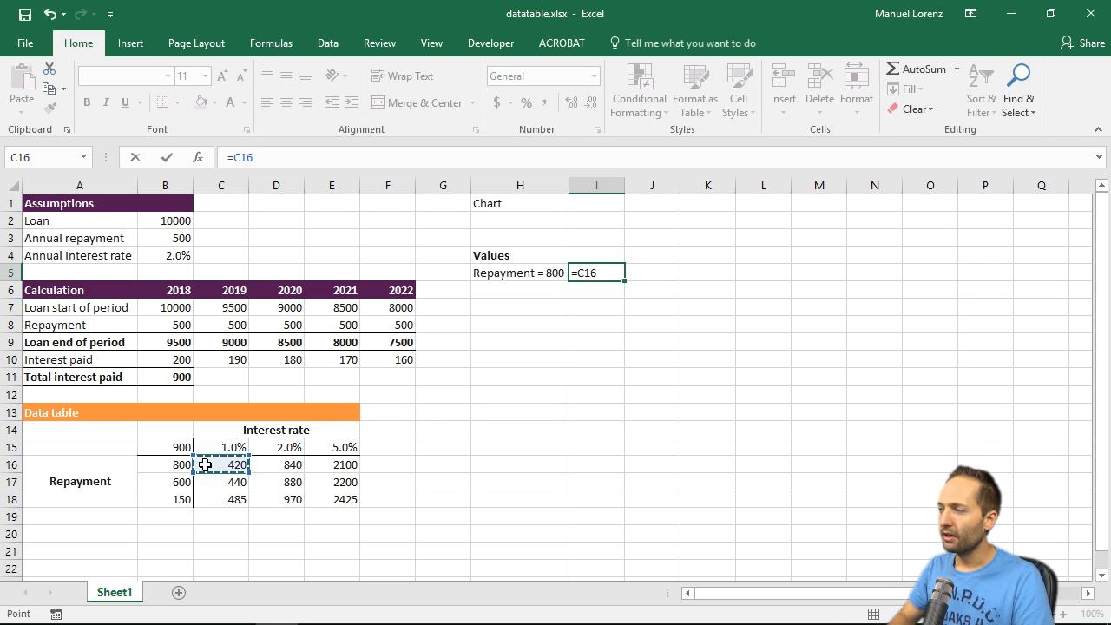
key(Return)
key(Up)
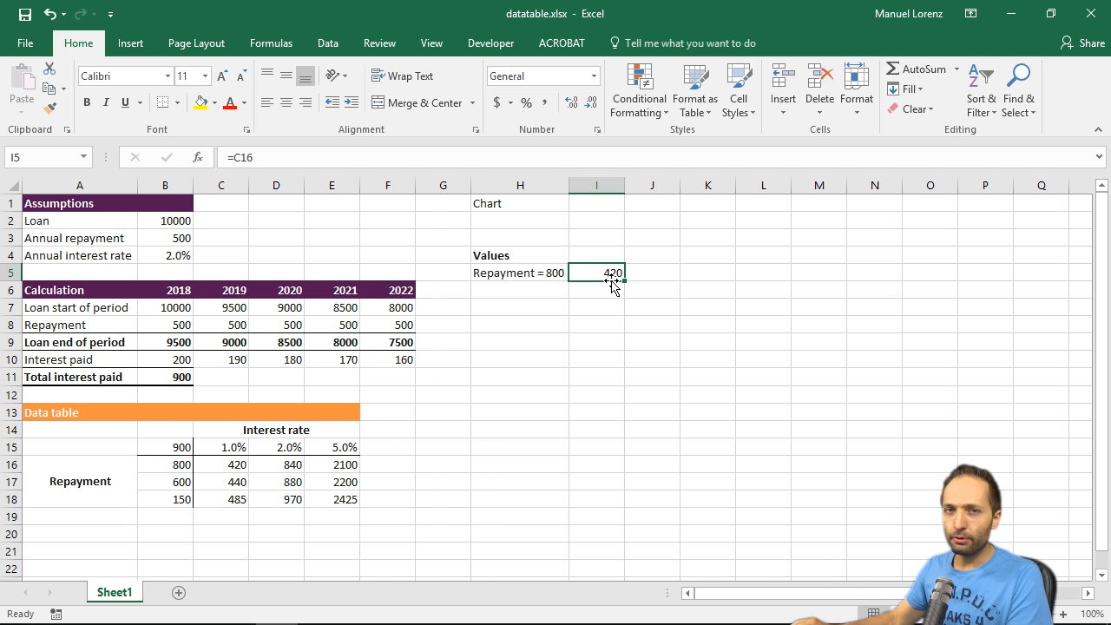
Add the label "Line size" in H2 with the value 20 in I2
click(516, 218)
text(Line size)
key(Tab)
text(20)
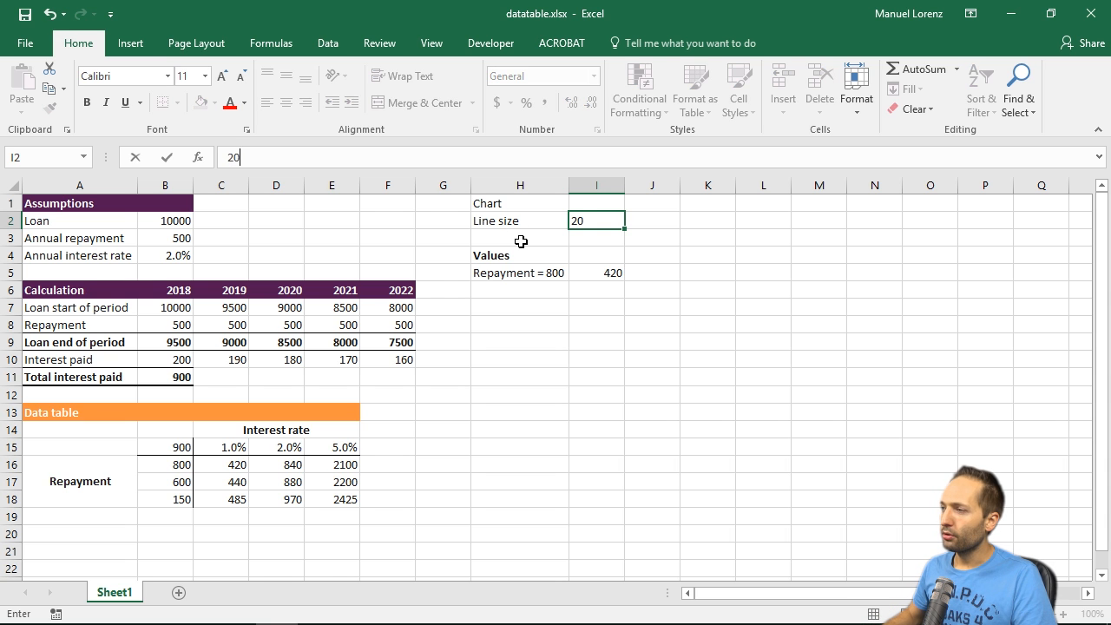
key(Return)
key(Up)
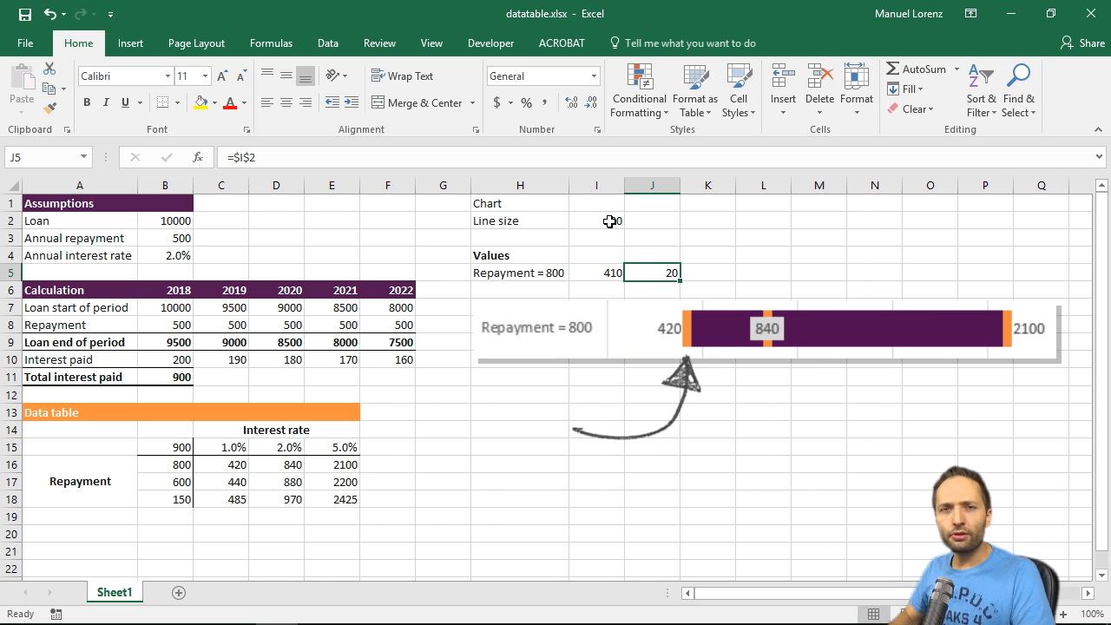
Link cell K5 to the 2.0% interest result with the formula =D16
key(Right)
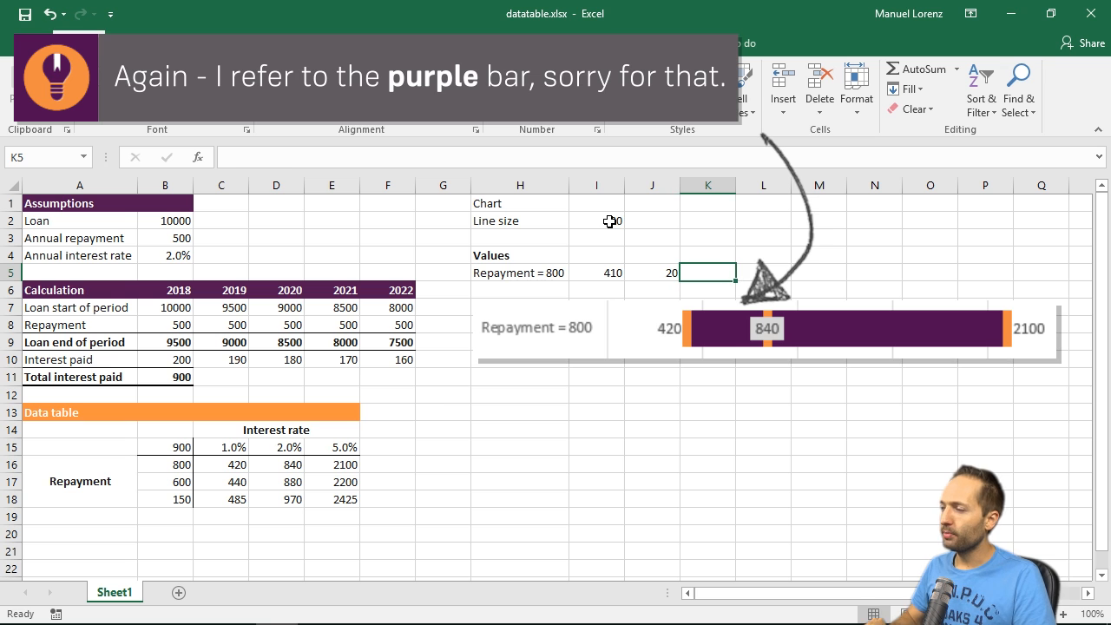
text(=)
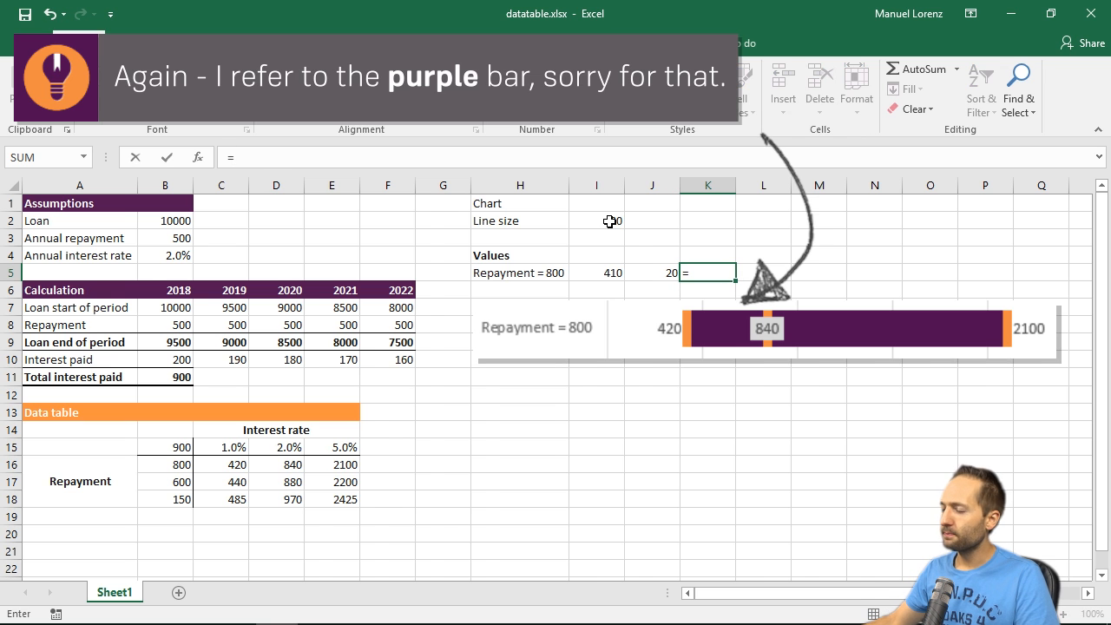
click(288, 462)
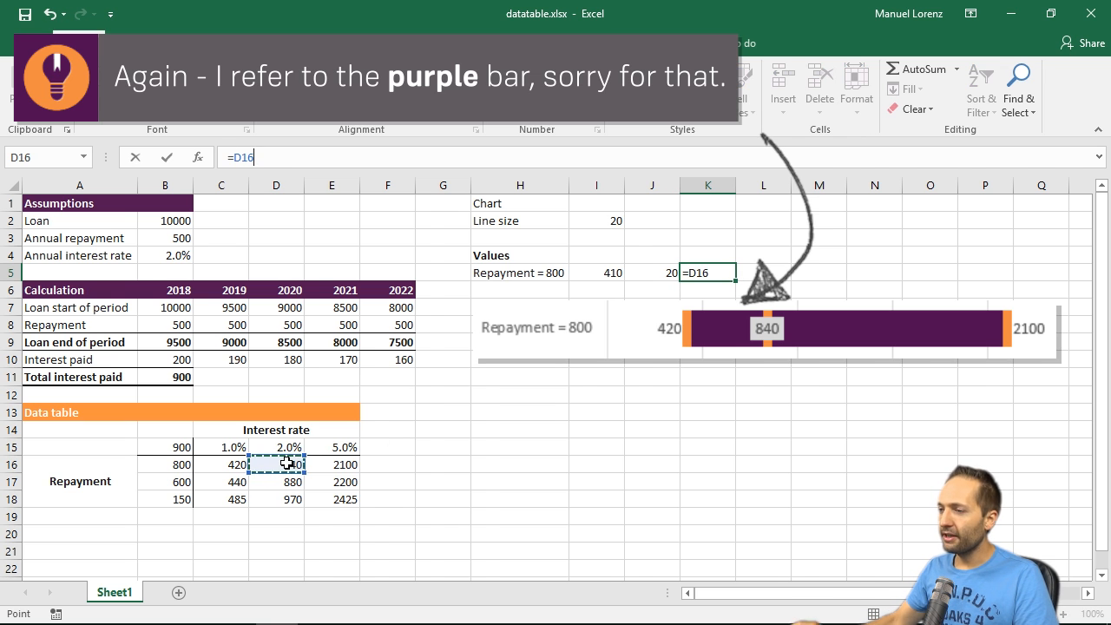
key(Return)
key(Up)
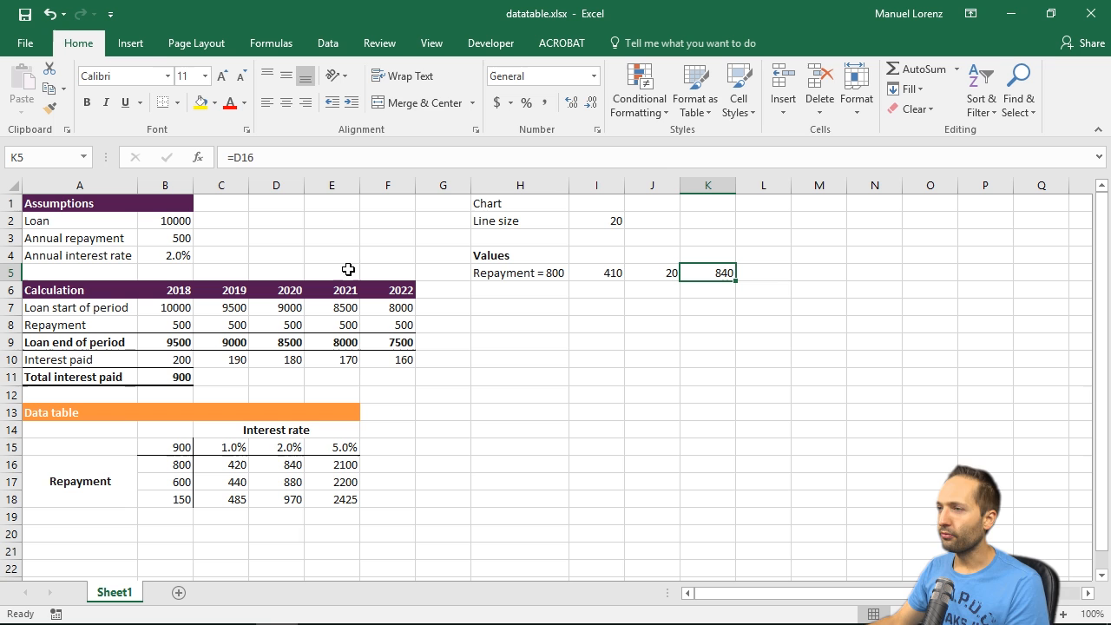
Extend the formula in K5 to =D16-SUM($I5:J5)-I2/2
click(273, 153)
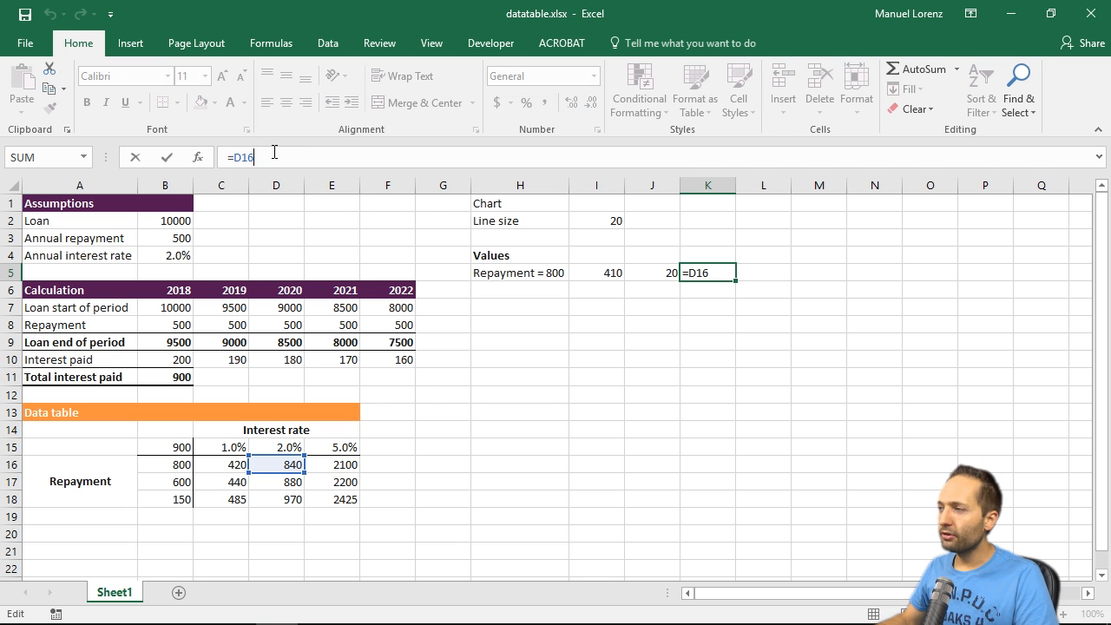
text(-sum)
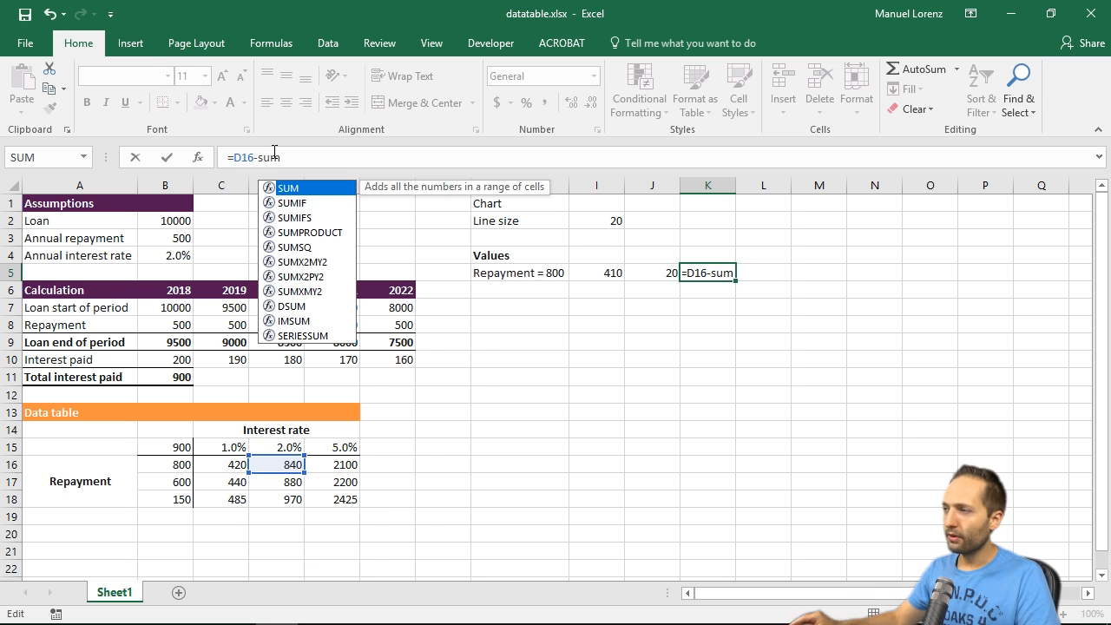
key(Tab)
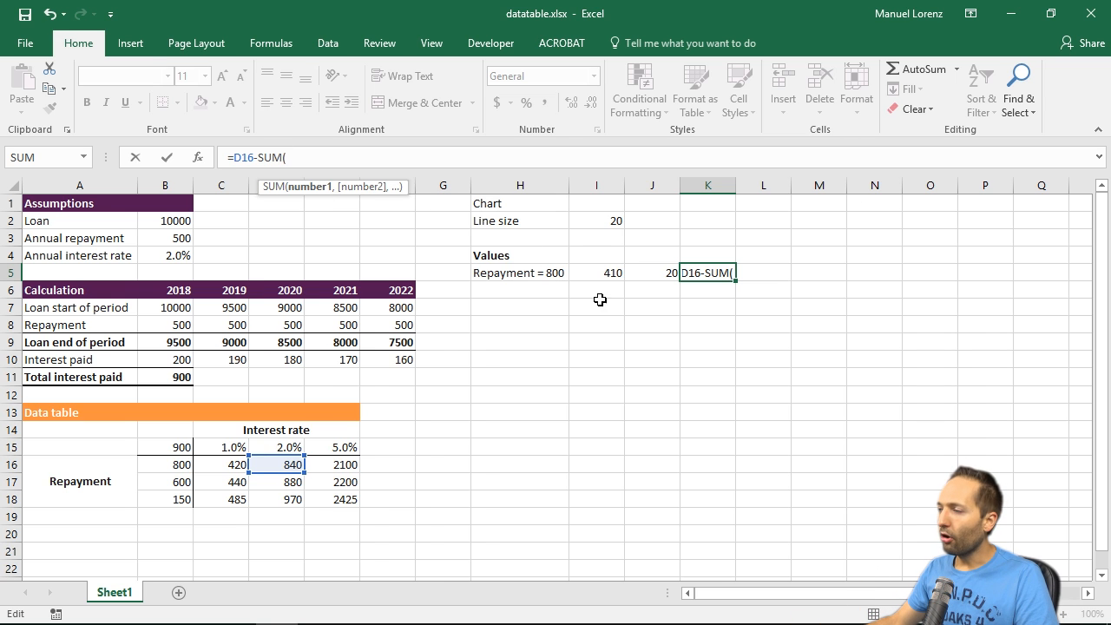
drag(611, 275, 633, 273)
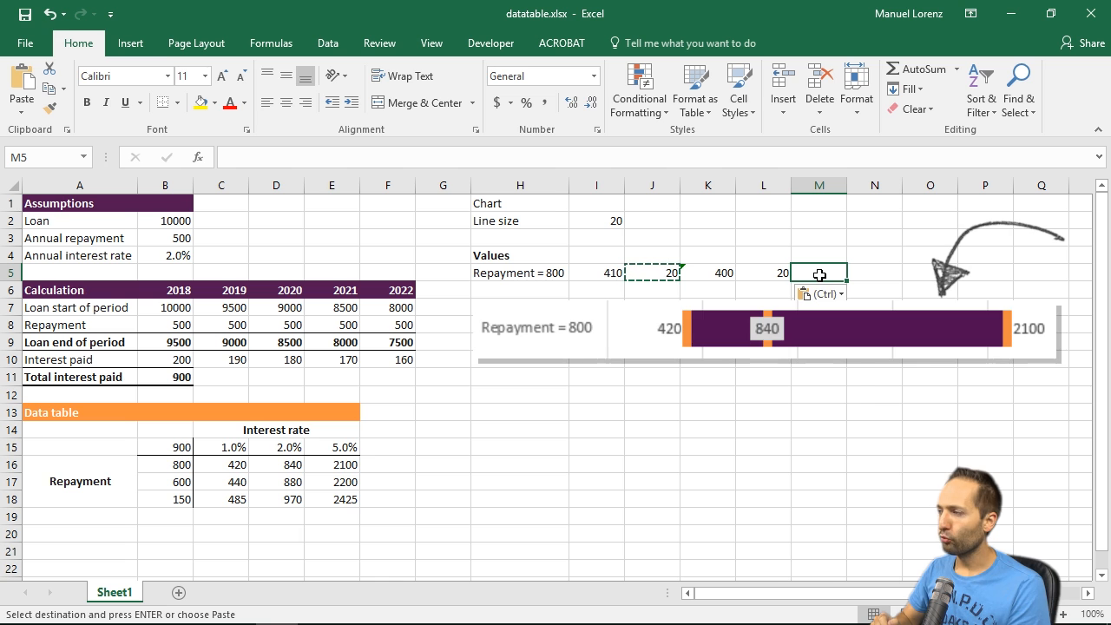
Copy the formula from K5 to M5 and correct its references to =E16-SUM($I5:L5)-I2/2
click(720, 276)
key(ctrl+c)
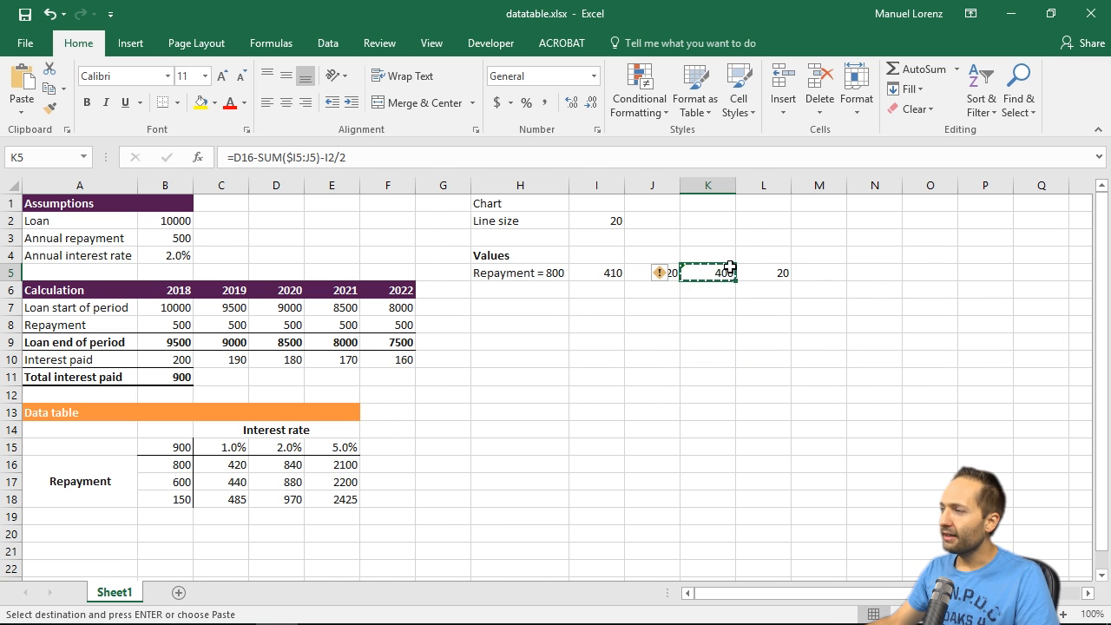
click(815, 273)
key(ctrl+v)
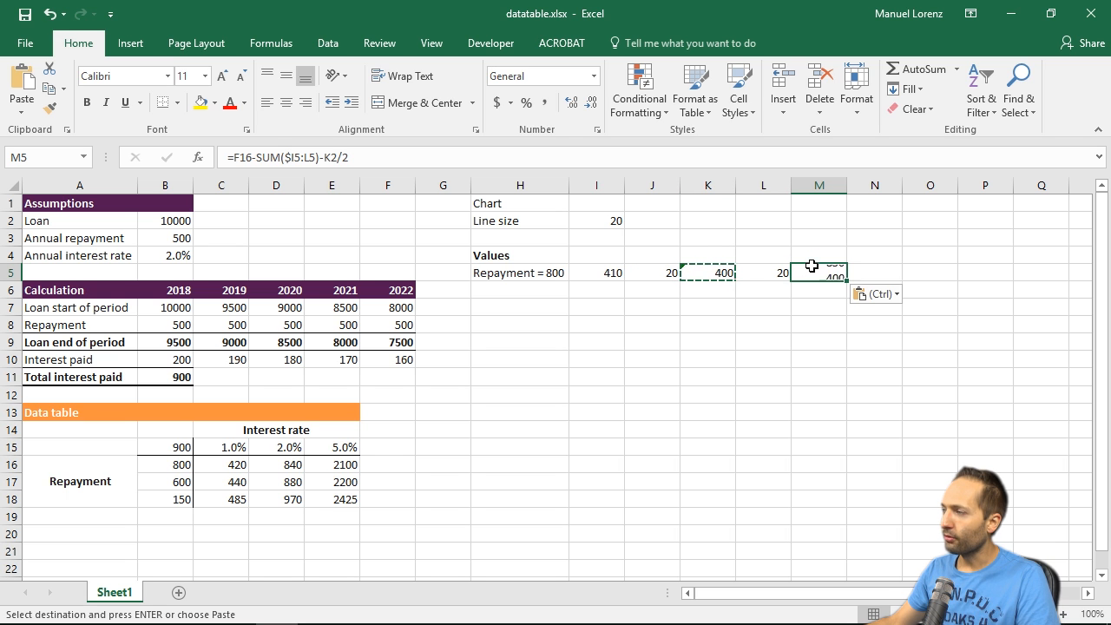
key(F2)
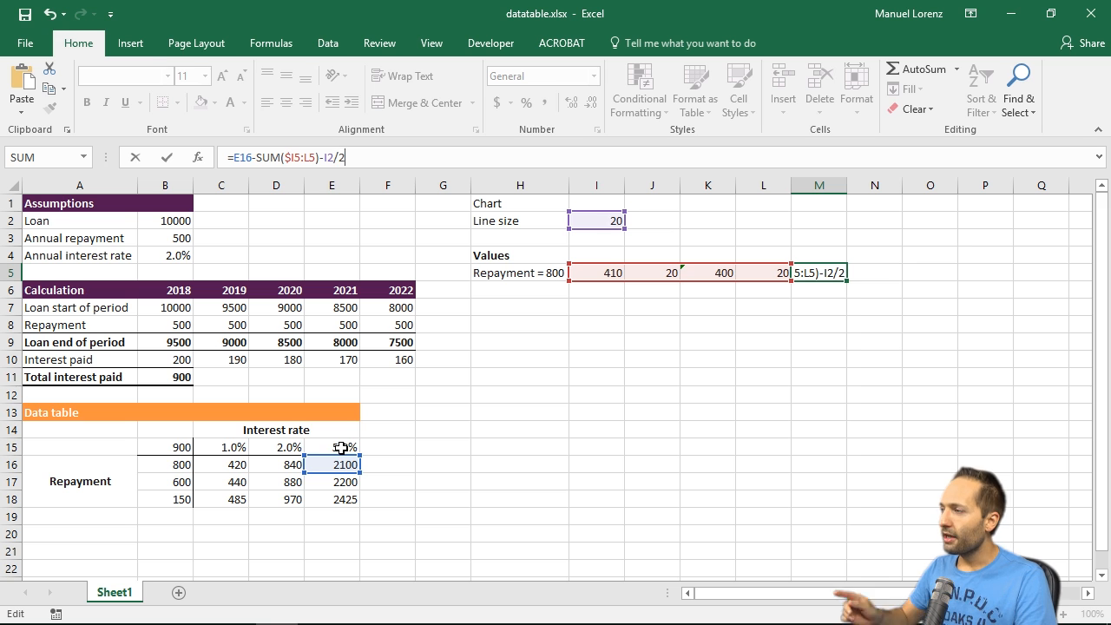
key(Return)
key(Up)
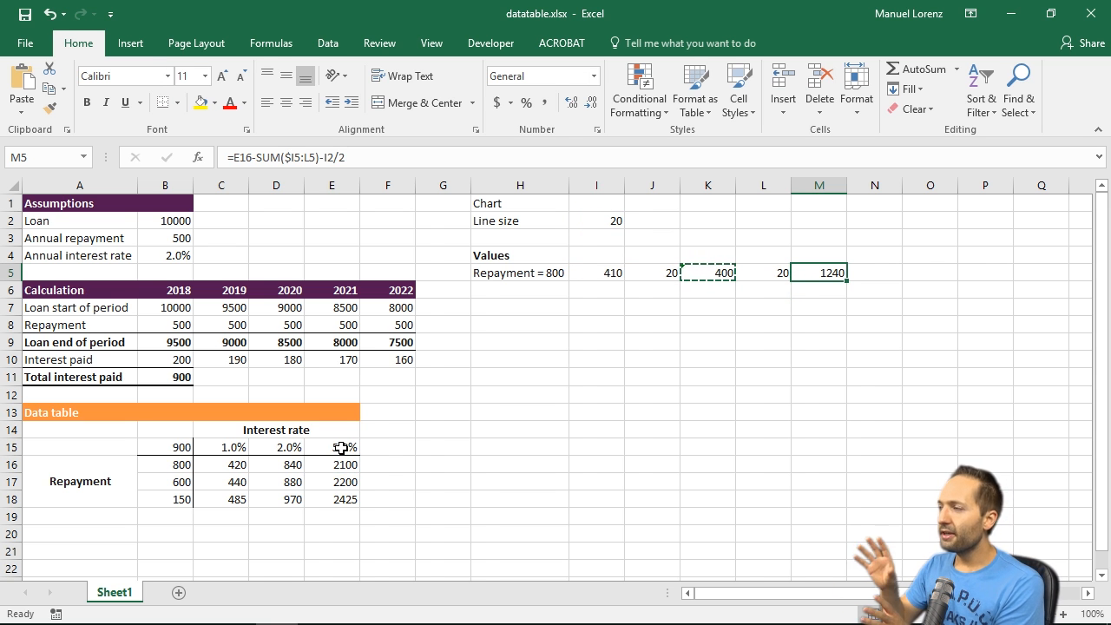
Copy the line size reference from L5 to N5
key(Left)
key(ctrl+c)
key(Right)
key(Right)
key(ctrl+v)
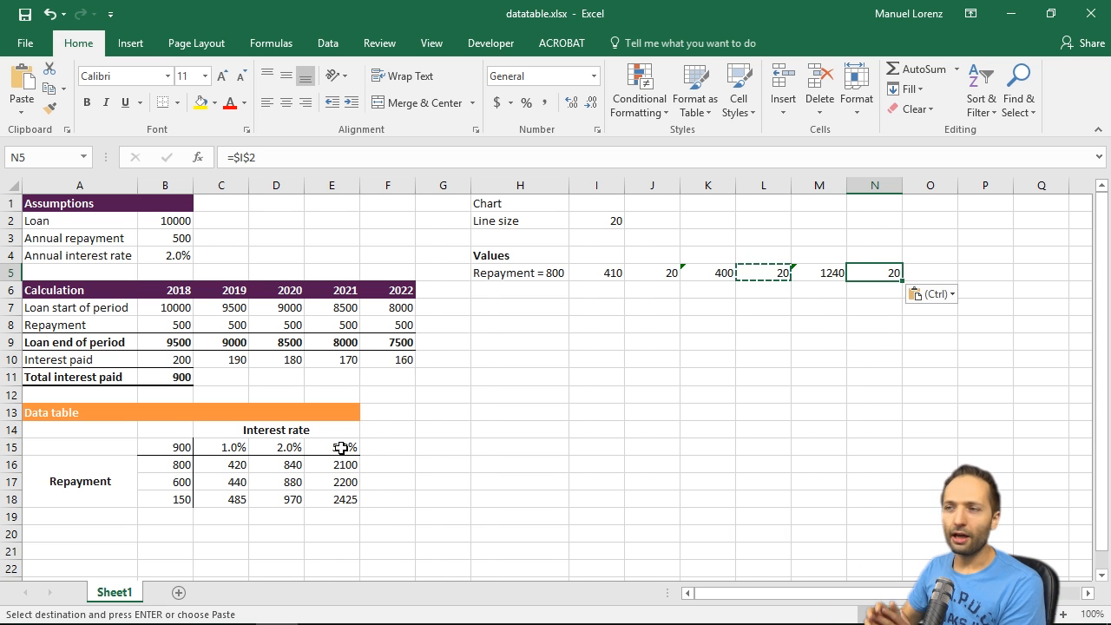
Insert a 2-D stacked bar chart from H5:N5, place it below the values and widen it to the edge of column N
drag(519, 273, 885, 271)
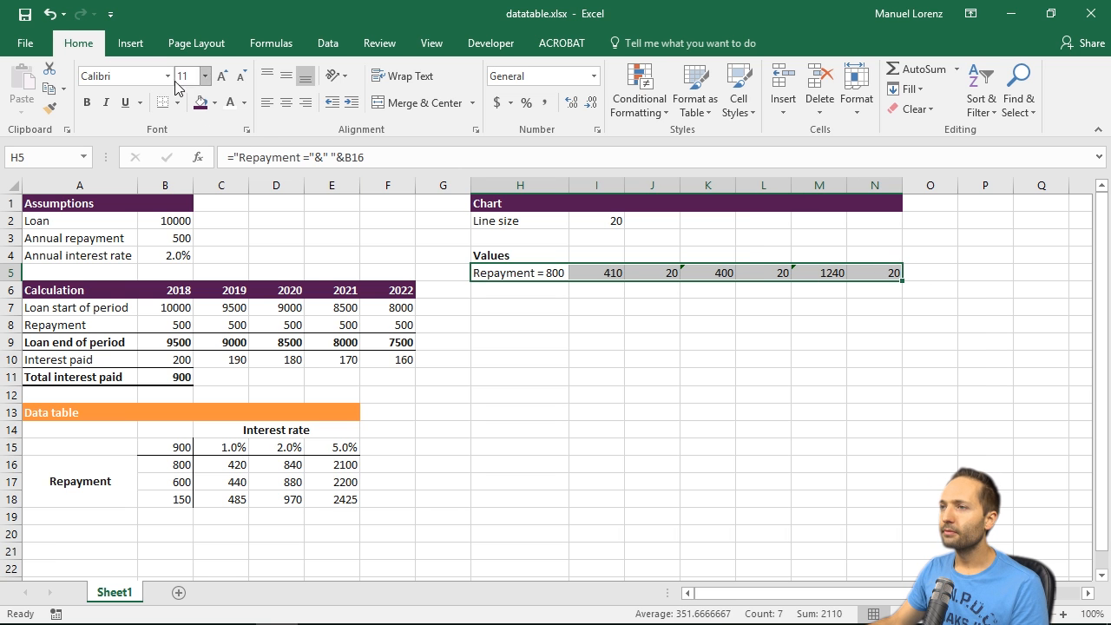
click(131, 50)
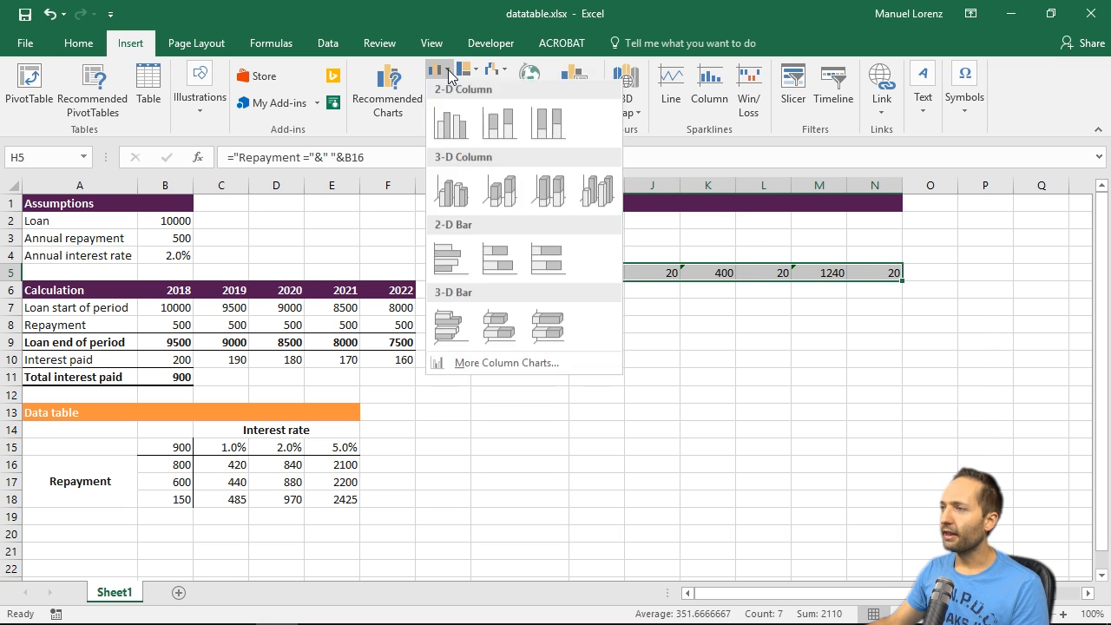
click(498, 271)
drag(480, 300, 590, 344)
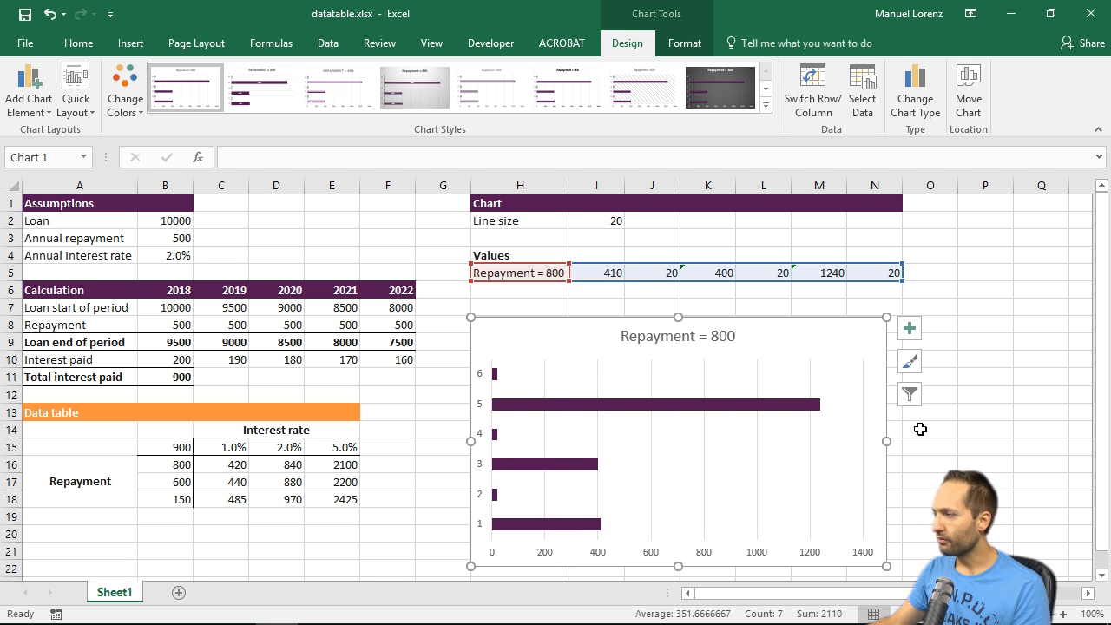
drag(887, 441, 902, 441)
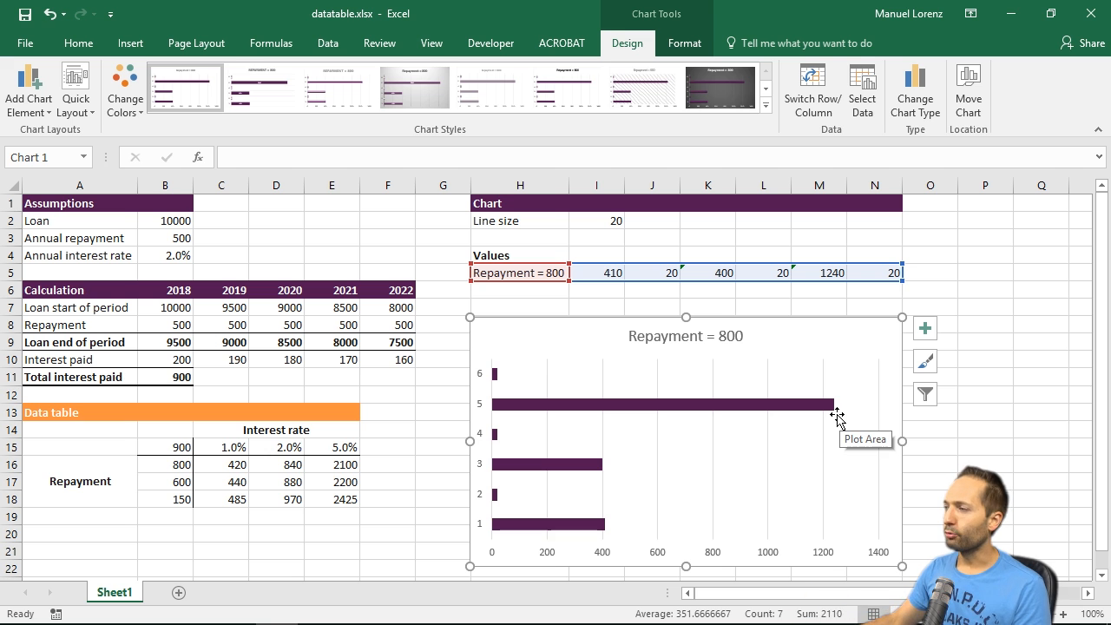
Switch the rows and columns in the chart's data source so each value becomes its own stacked series
right_click(716, 358)
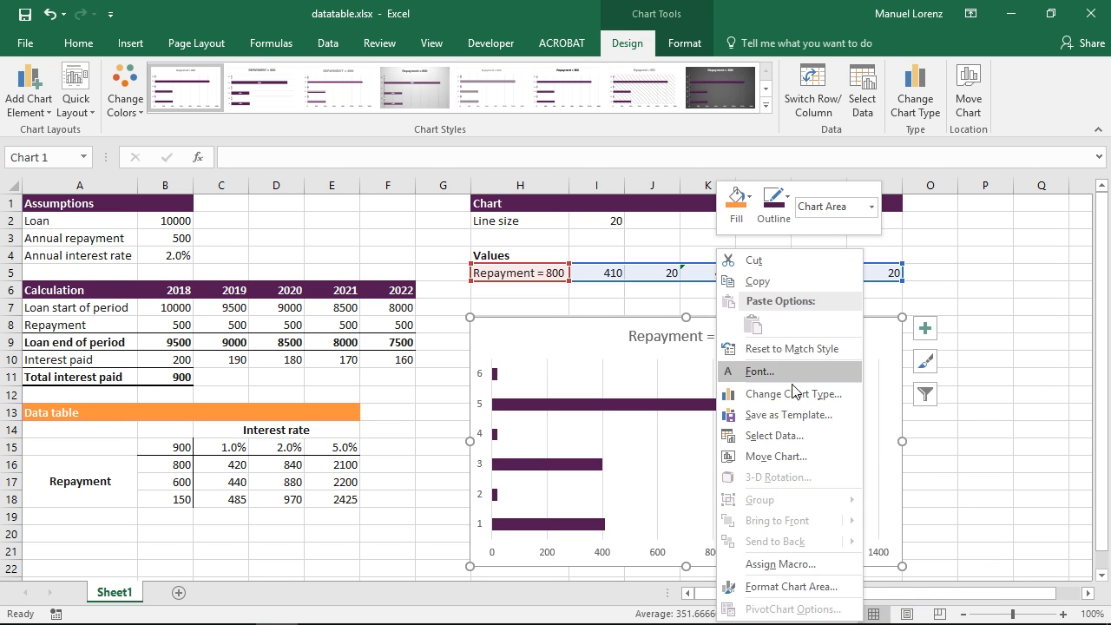
click(768, 434)
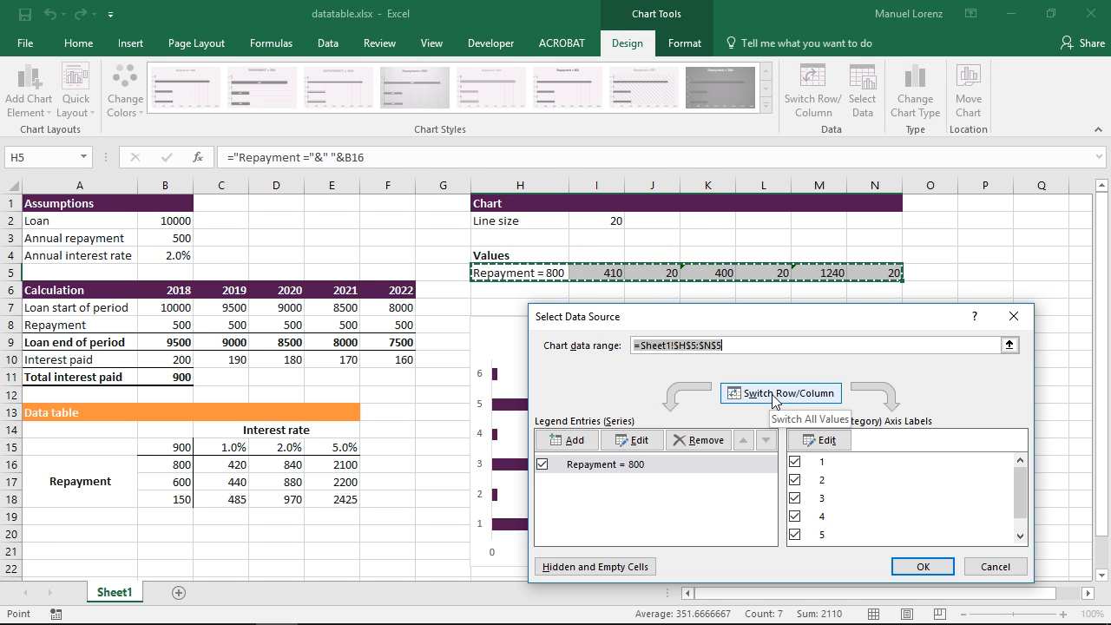
click(770, 396)
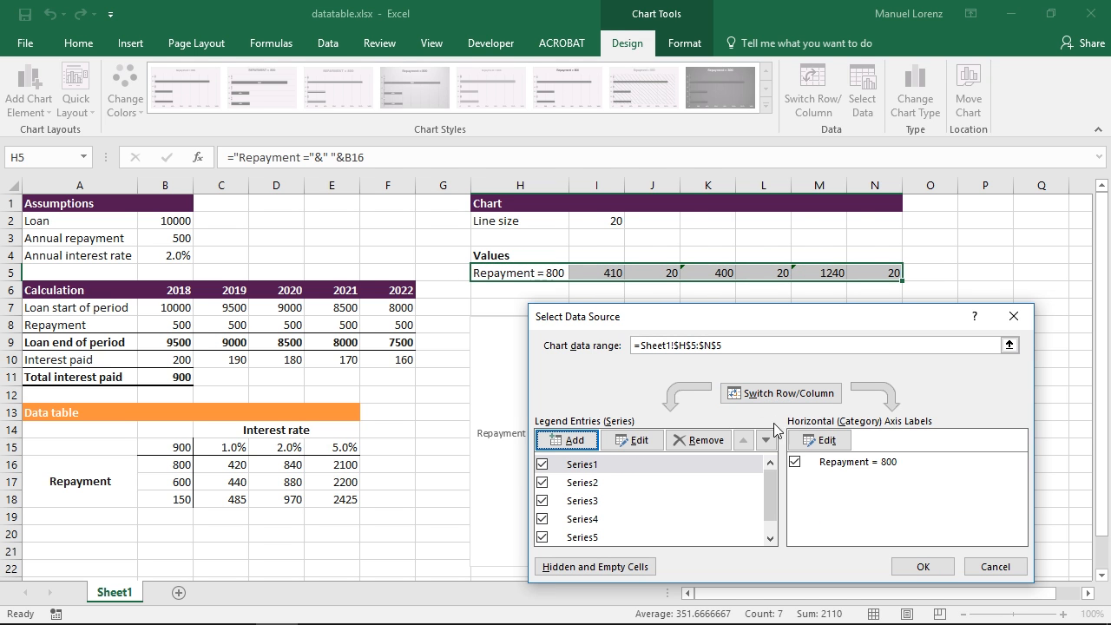
click(916, 564)
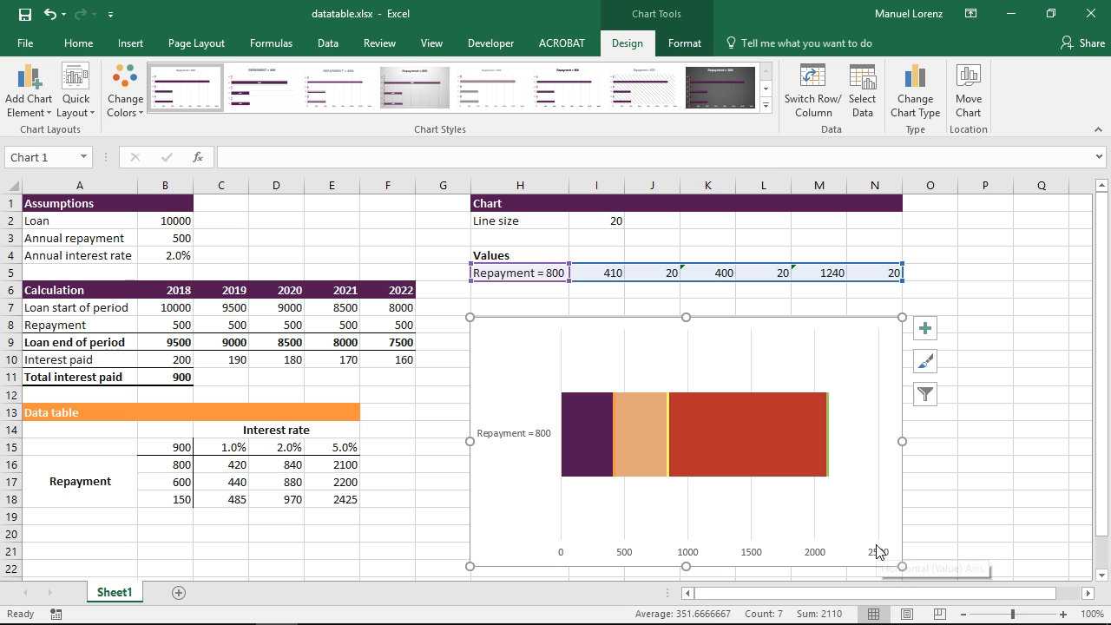
Remove the fill from the first series of the stacked bar so its segment is invisible
click(582, 439)
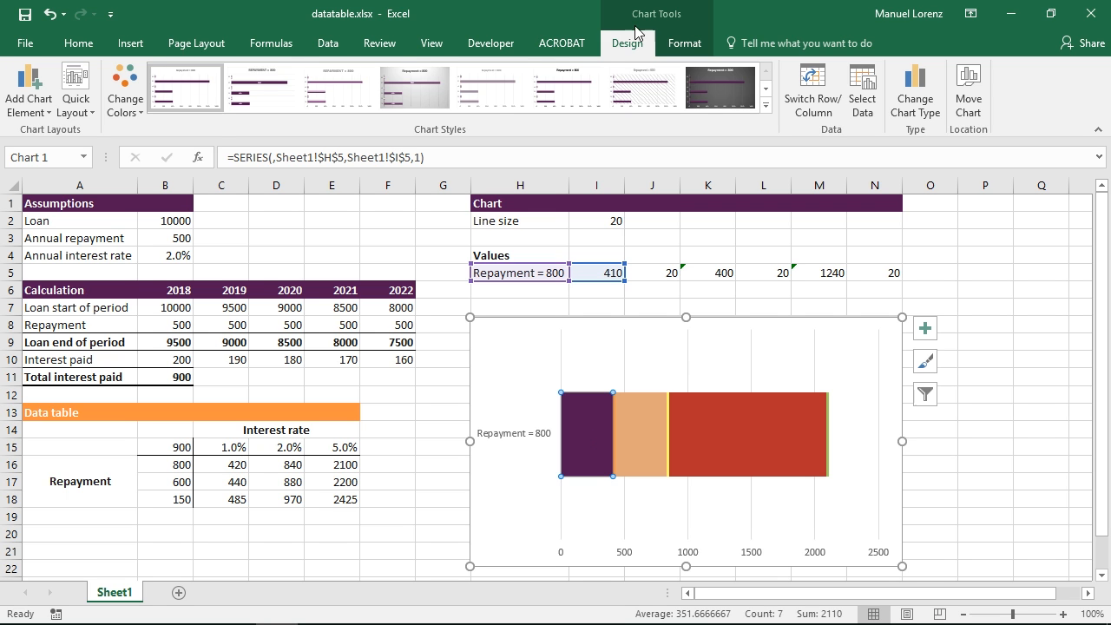
click(684, 42)
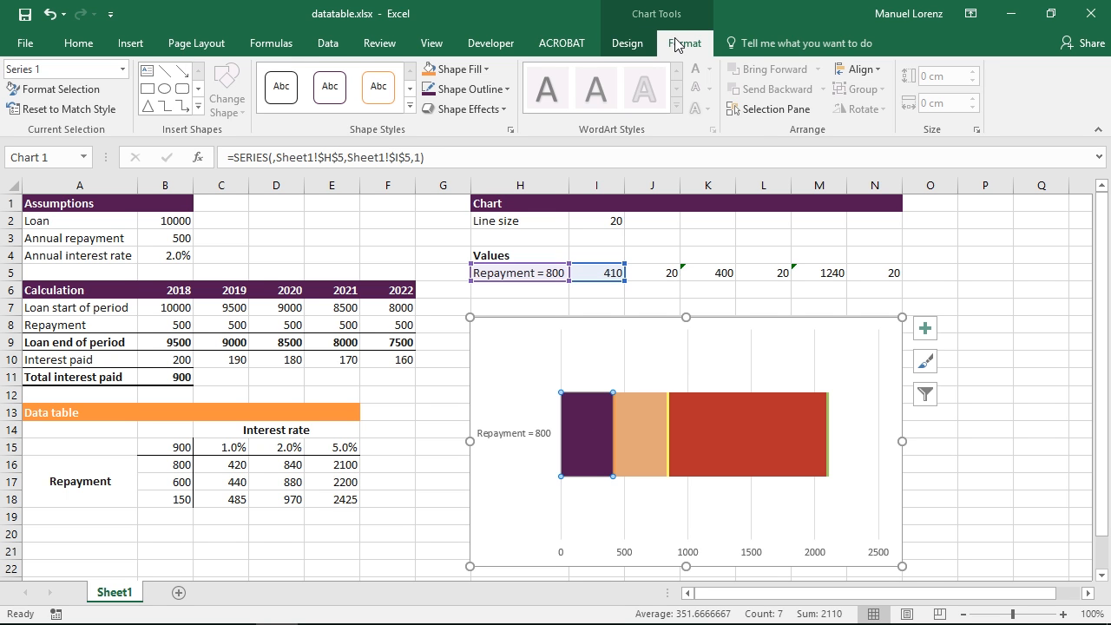
click(485, 70)
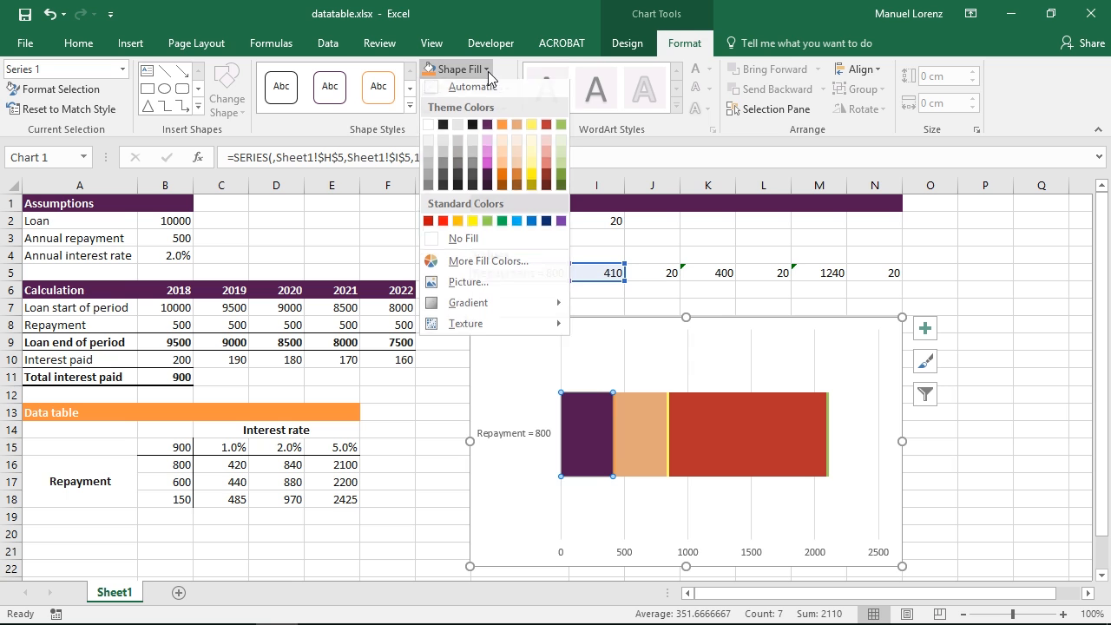
click(458, 243)
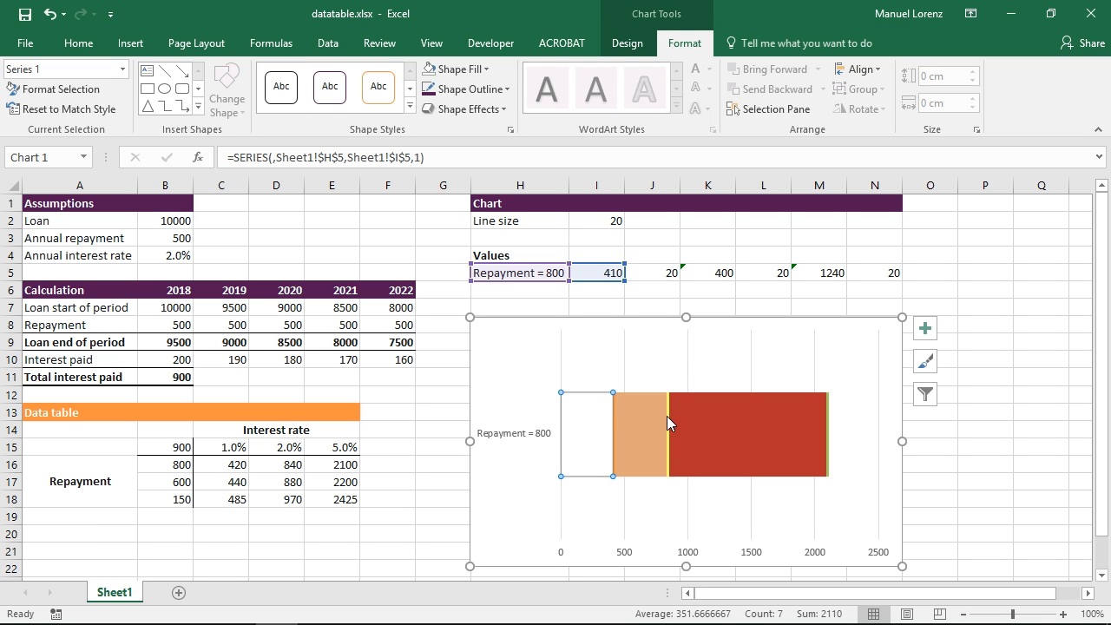
Fill the two wide range segments, series 3 and series 5, with the dark purple theme color
mouse_move(648, 432)
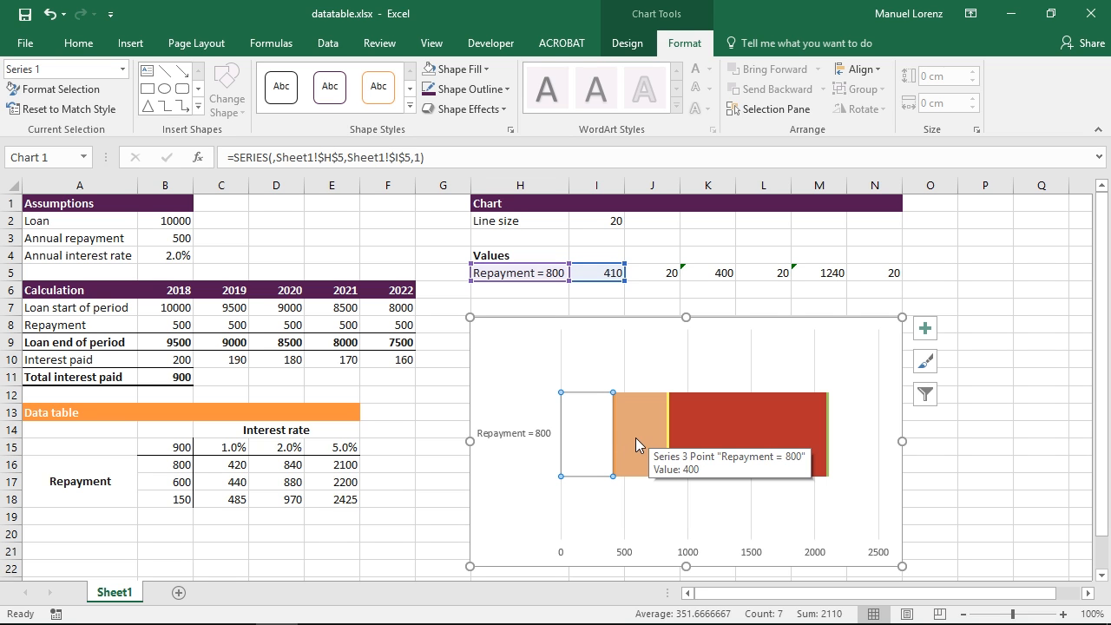
click(636, 437)
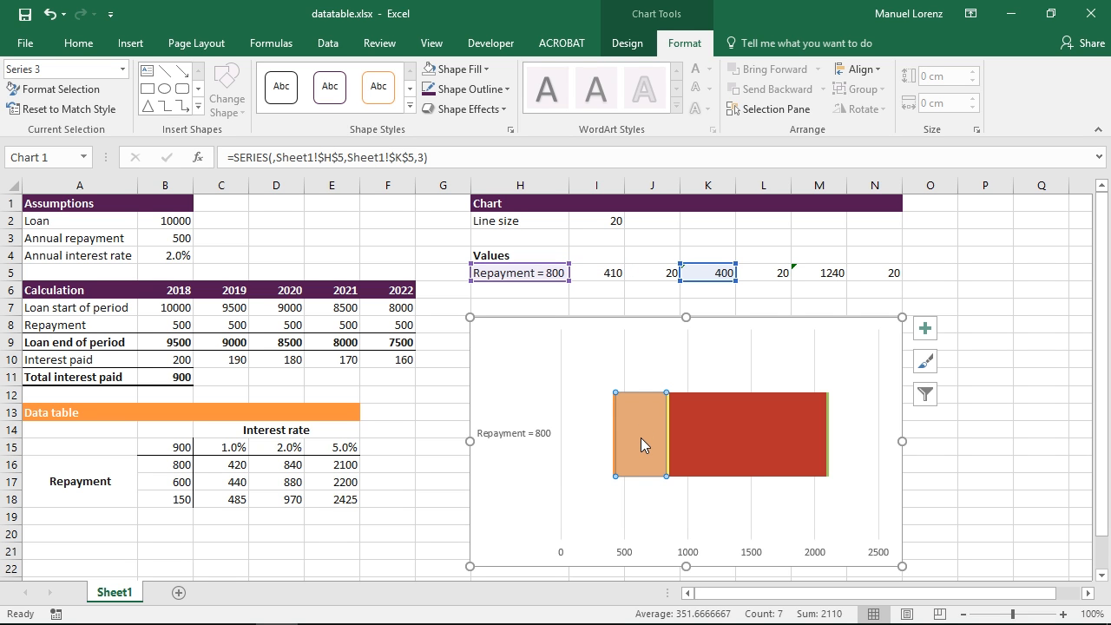
click(485, 70)
click(489, 102)
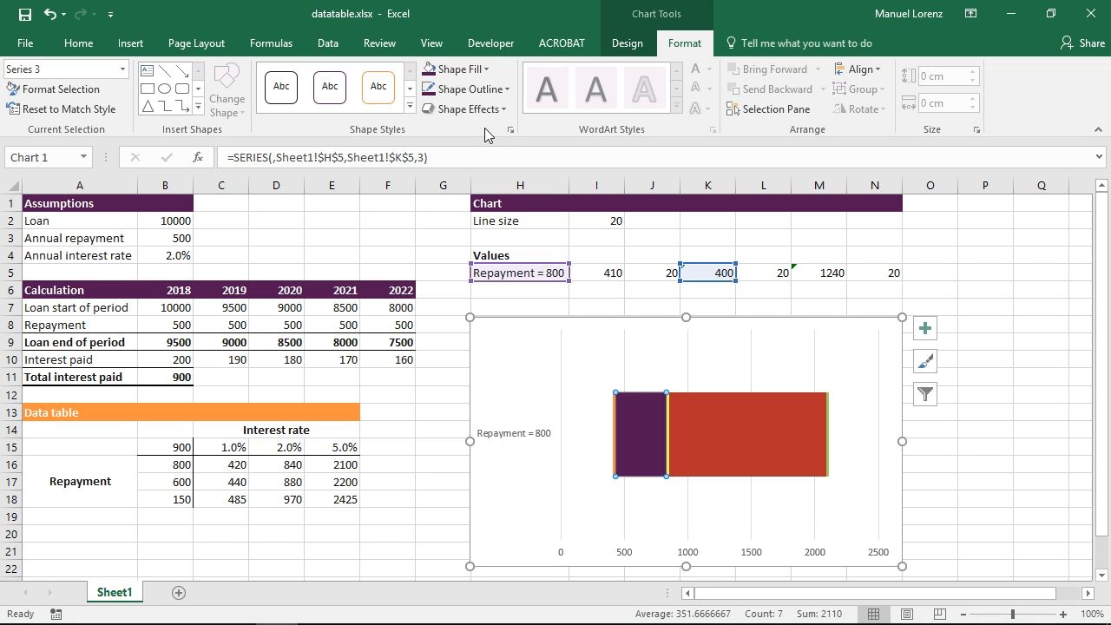
mouse_move(671, 430)
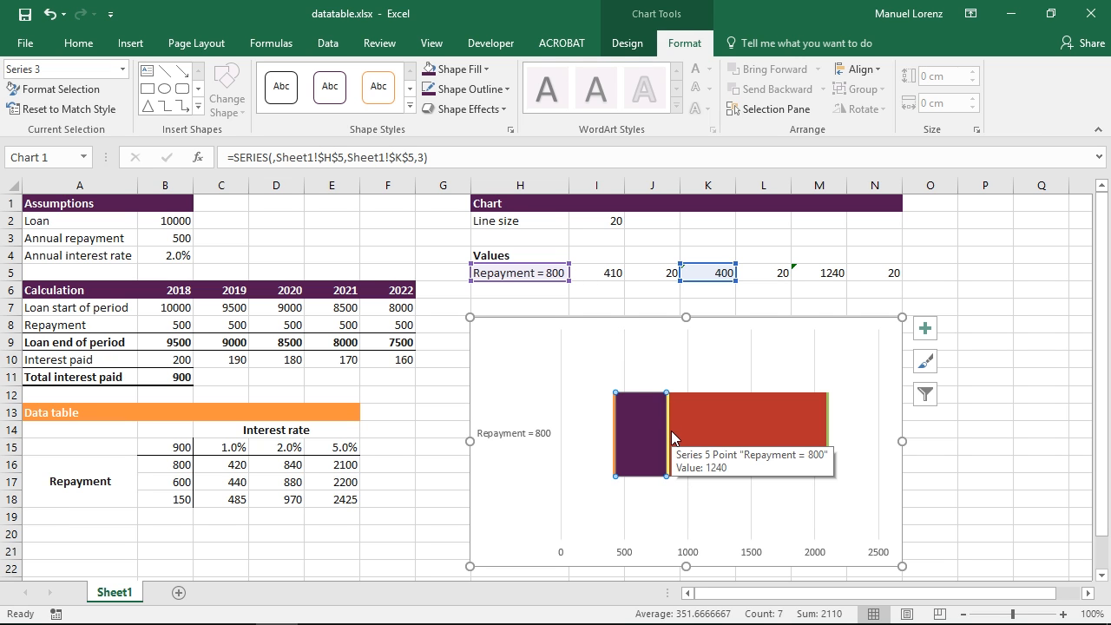
click(736, 440)
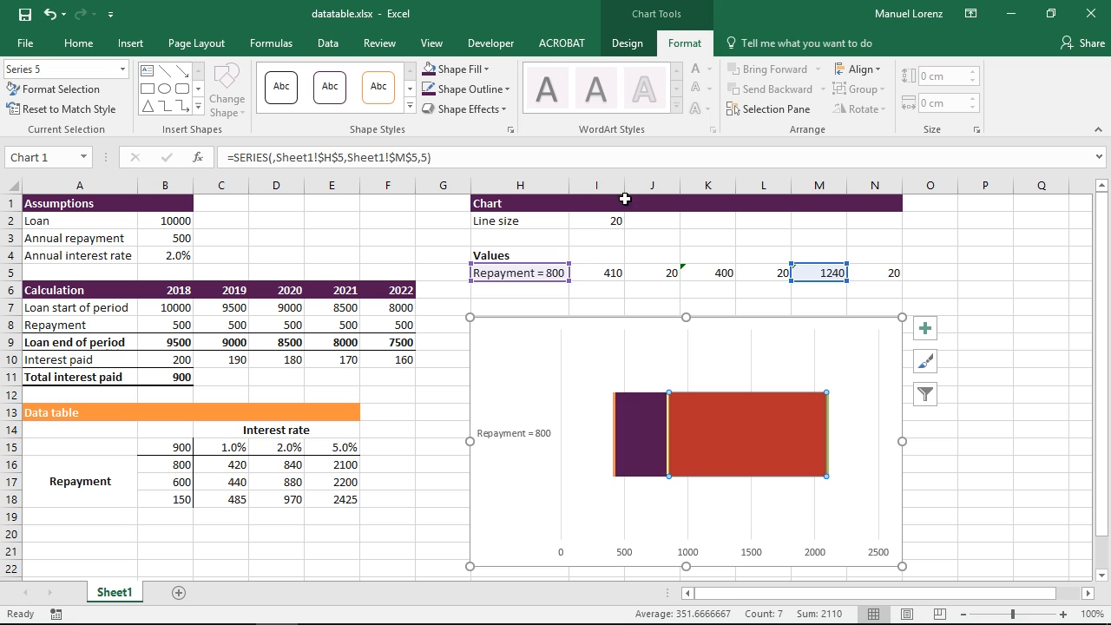
click(428, 73)
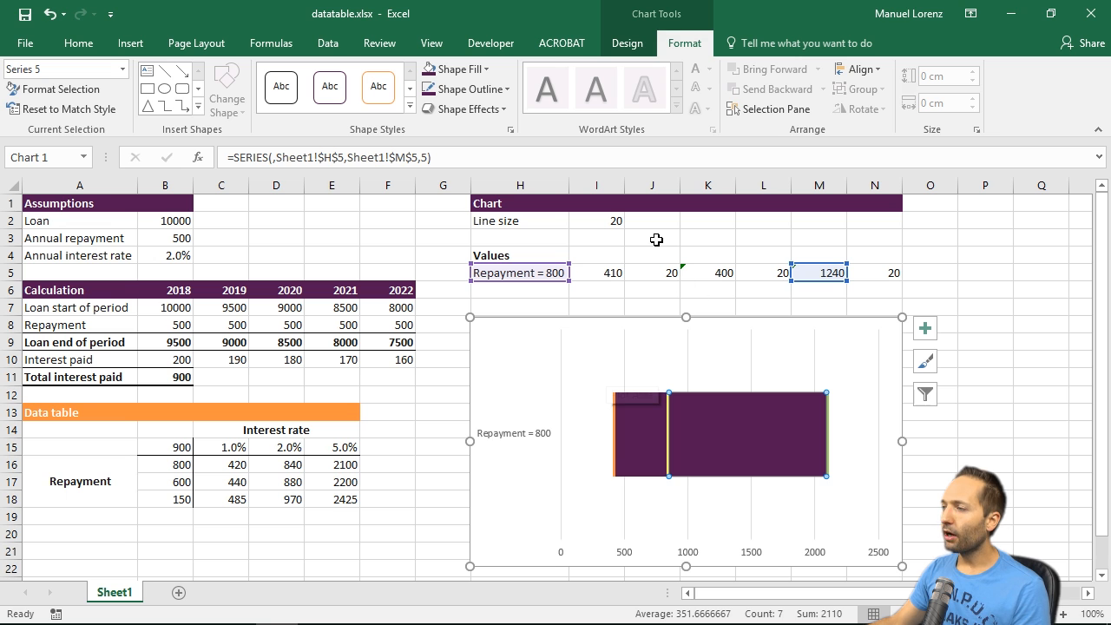
Set the line size in cell I2 to 50
click(615, 220)
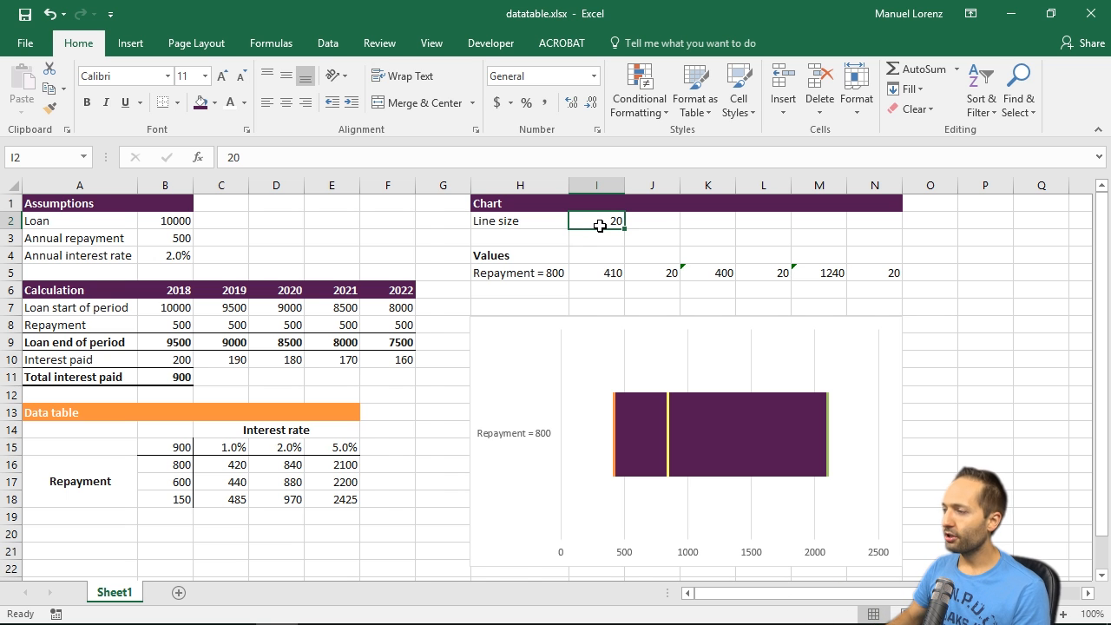
text(50)
key(Return)
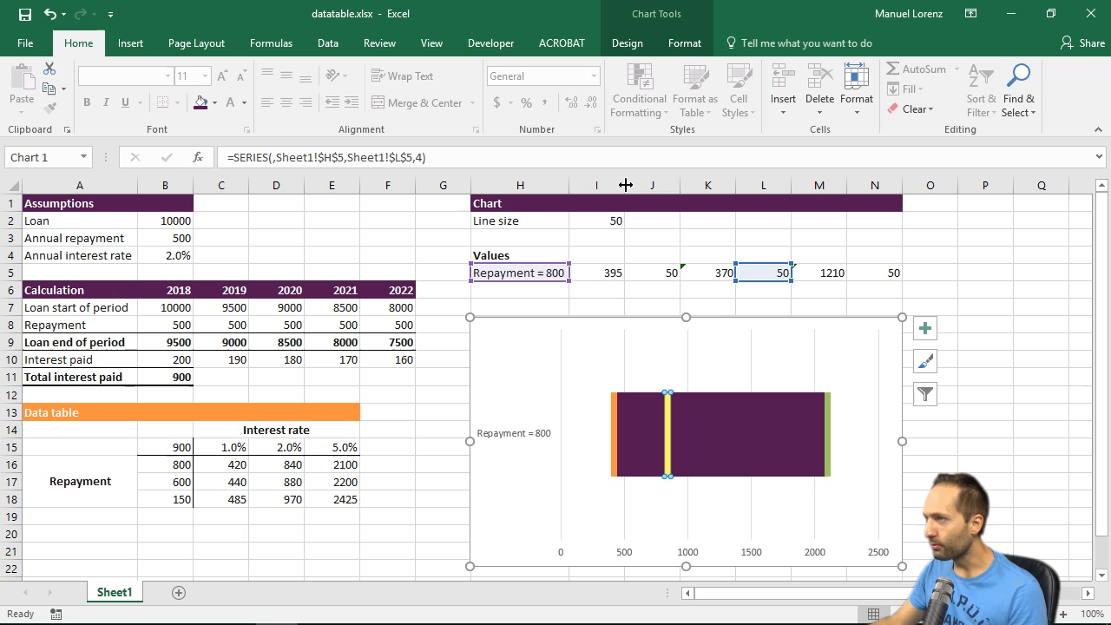
Fill the middle and last marker lines, series 4 and series 6, with the orange theme color
click(683, 44)
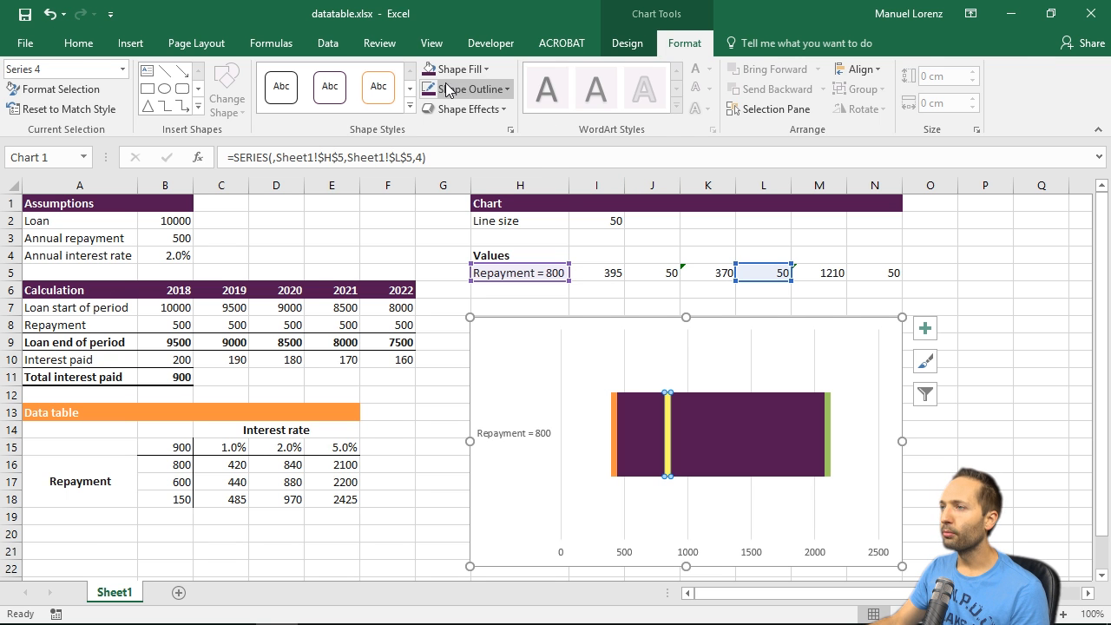
click(454, 69)
click(500, 131)
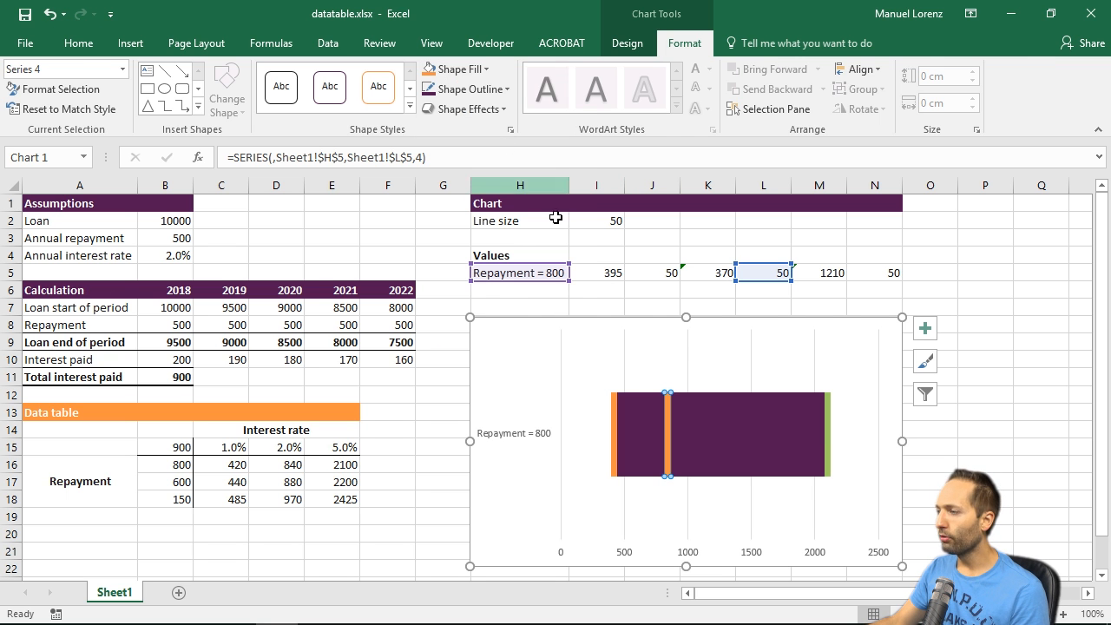
click(827, 436)
click(486, 70)
click(501, 131)
click(985, 464)
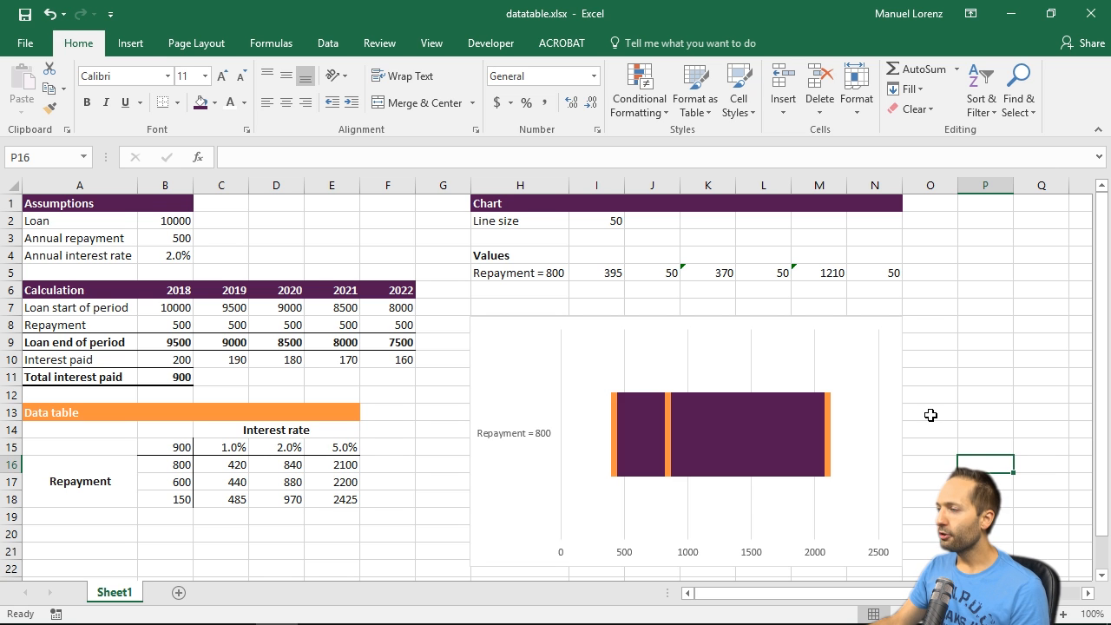
Open the chart title placement options for the stacked bar chart
click(698, 329)
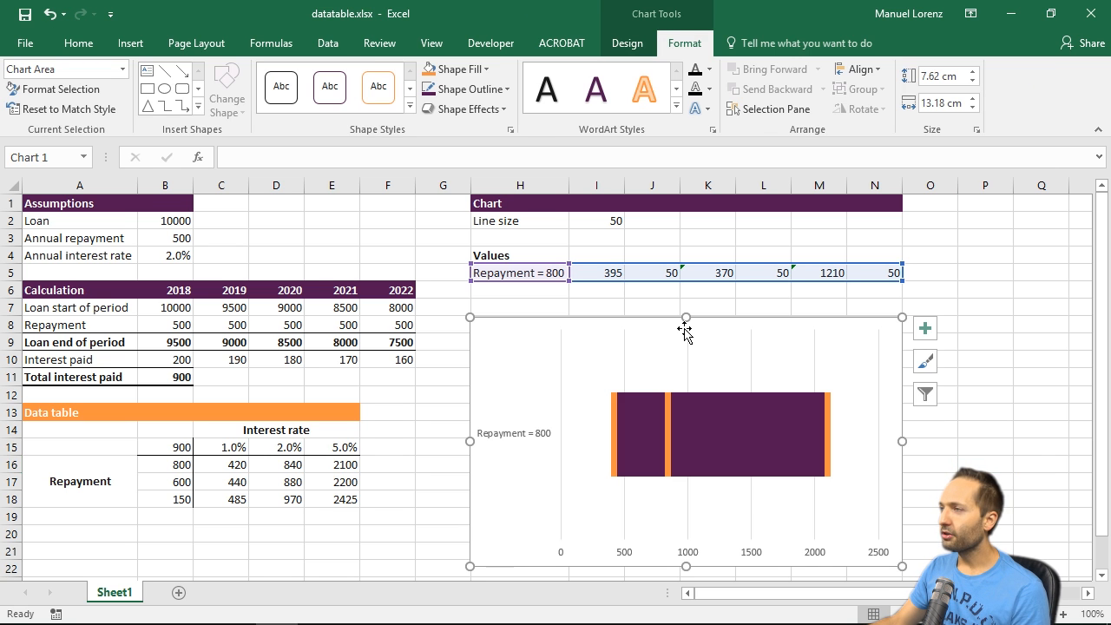
click(620, 44)
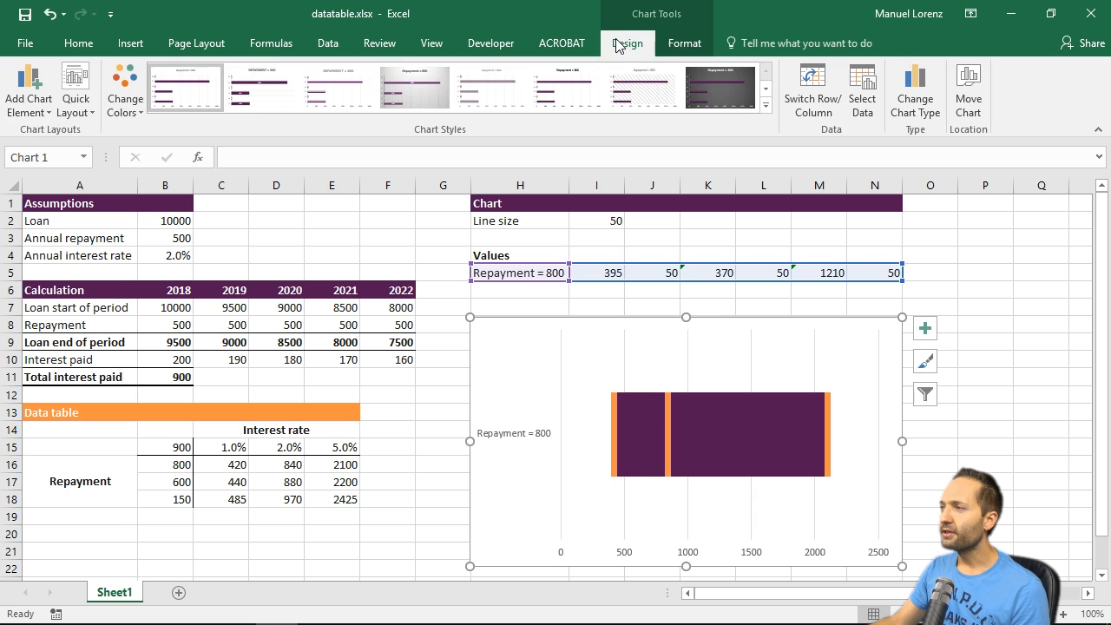
click(48, 109)
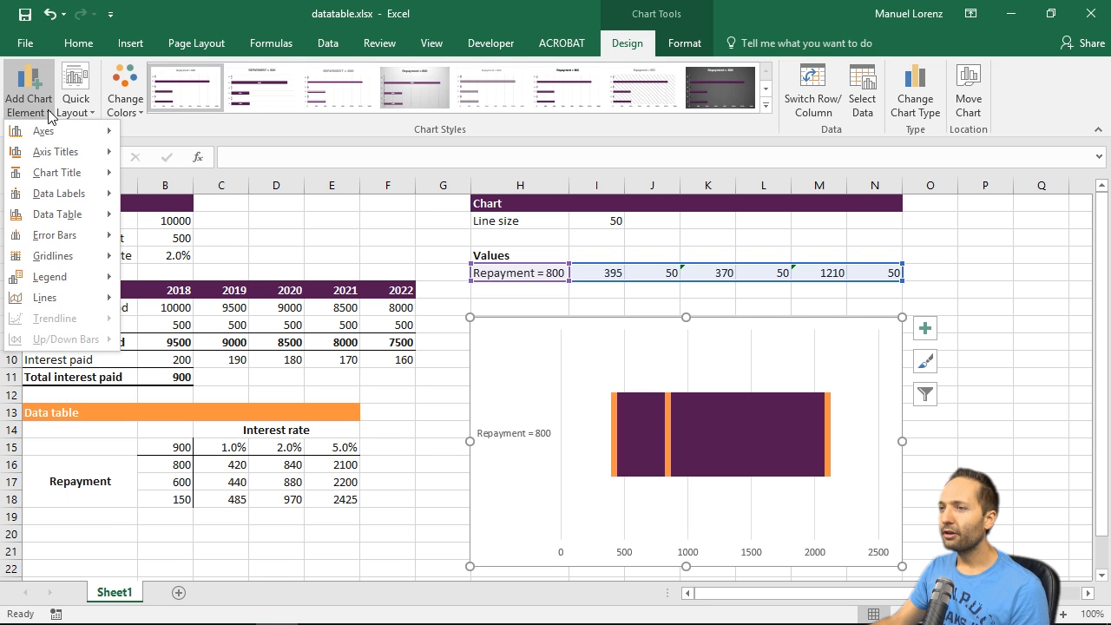
mouse_move(67, 172)
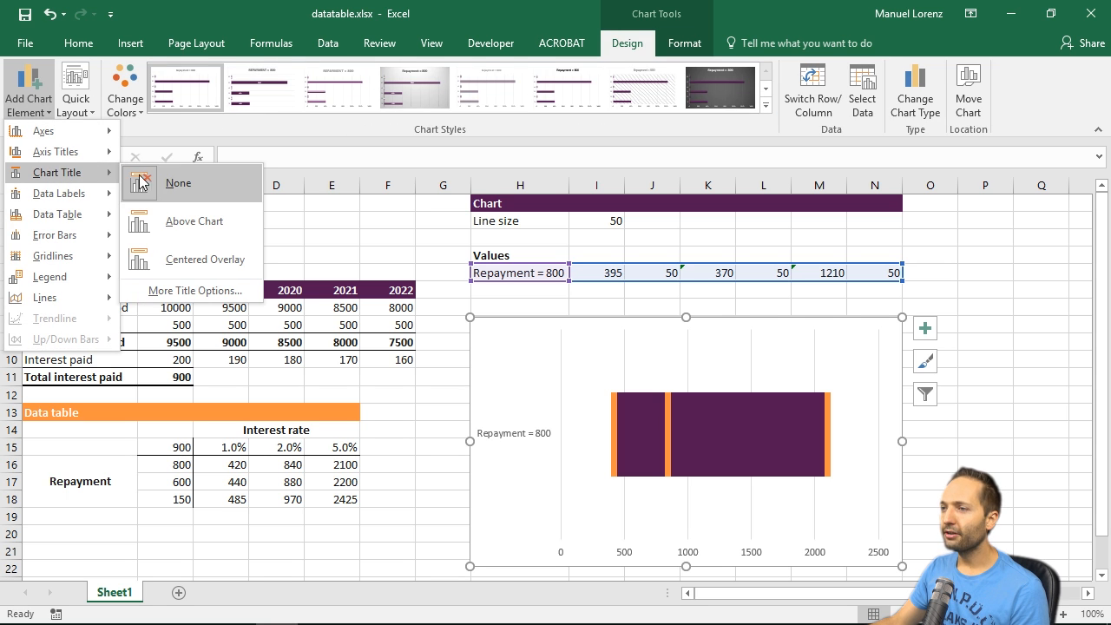
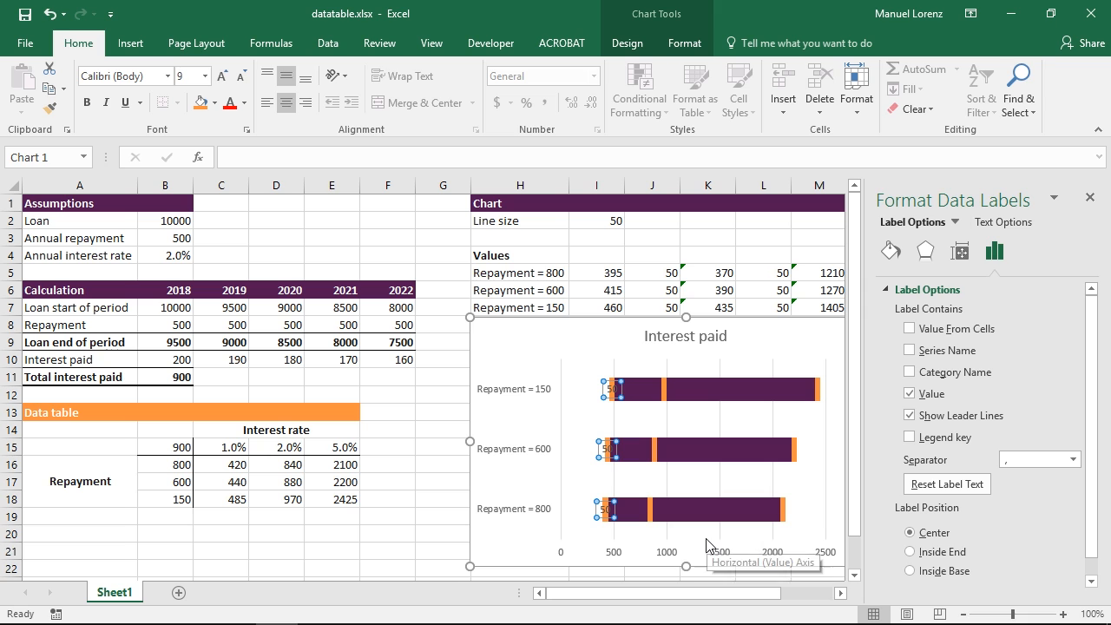
Set the label position of the first marker lines' data labels to Inside End and close the formatting pane
click(911, 552)
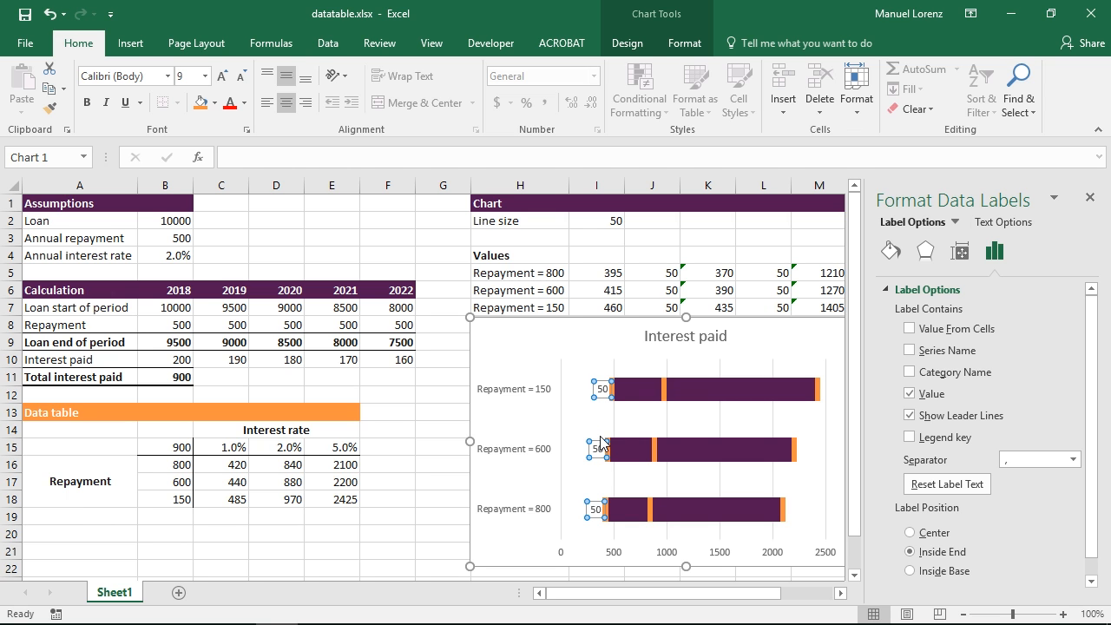
click(1090, 200)
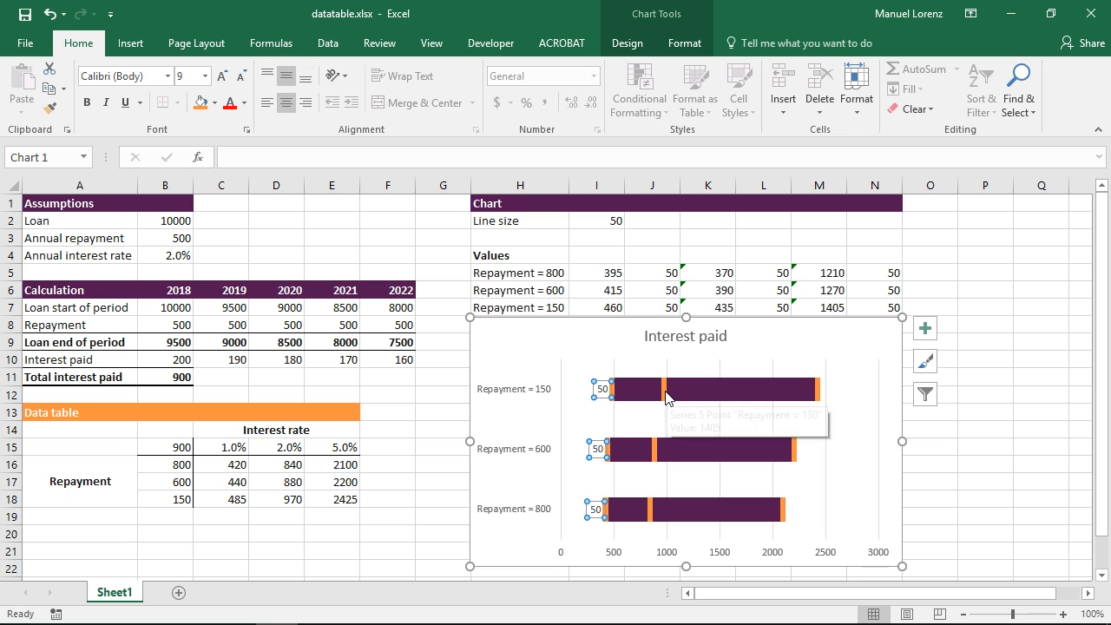
Add data labels to the middle and last marker line series, series 4 and series 6
click(664, 392)
click(664, 392)
right_click(665, 392)
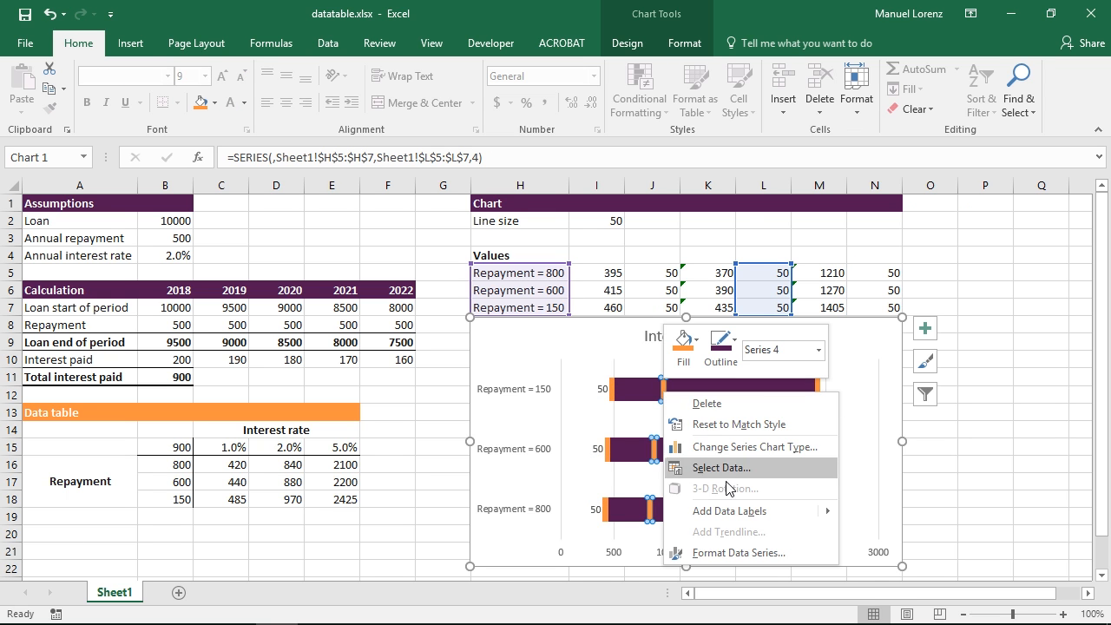
click(729, 509)
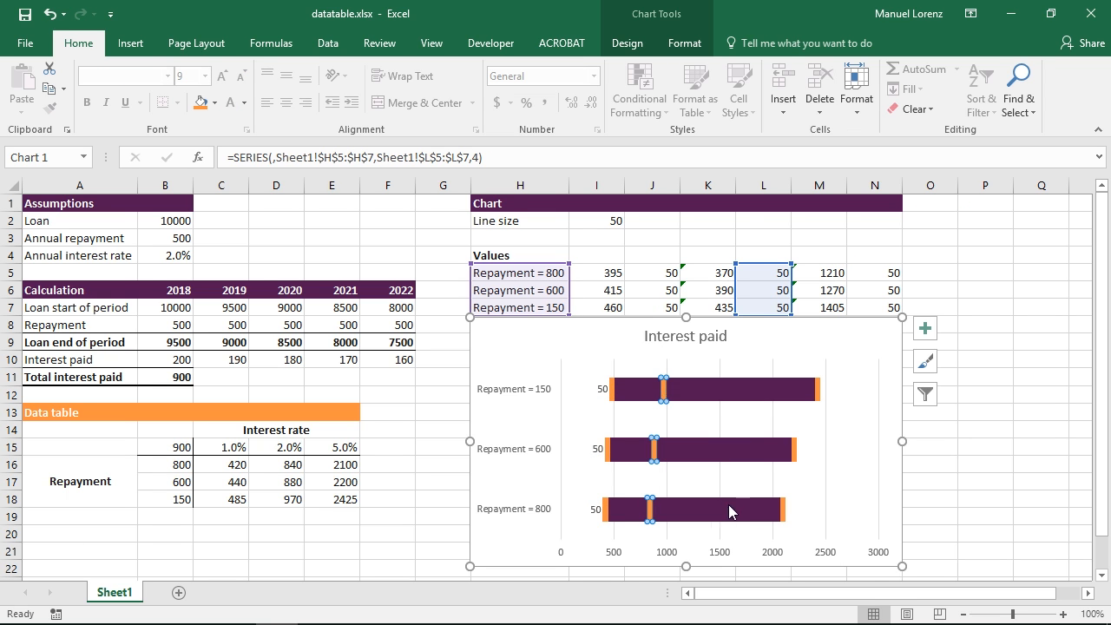
click(818, 395)
click(818, 395)
right_click(818, 395)
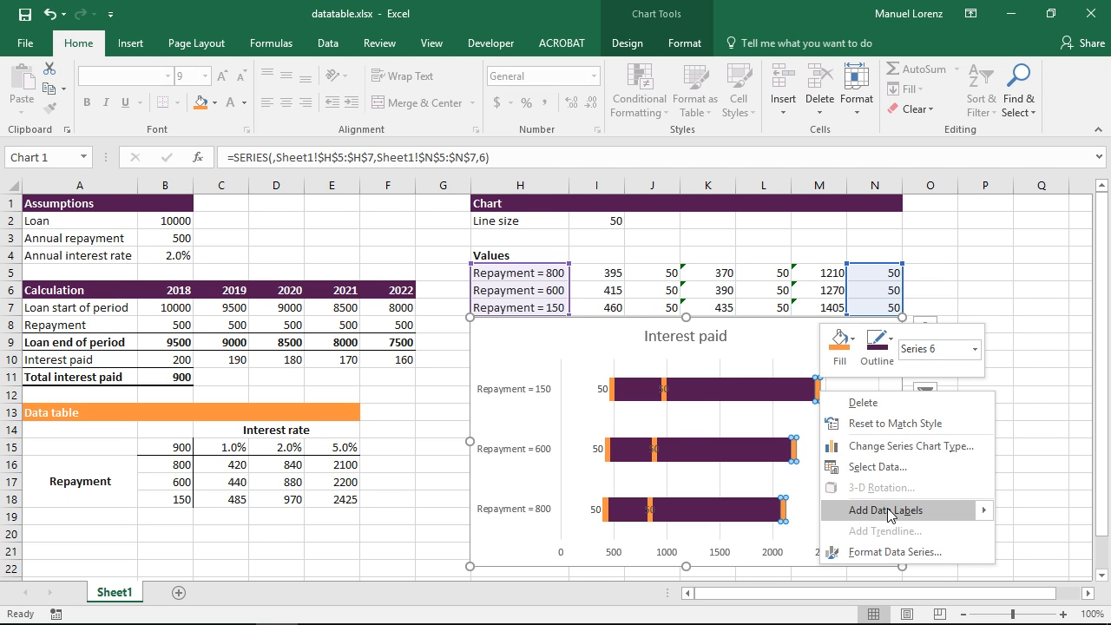
click(887, 510)
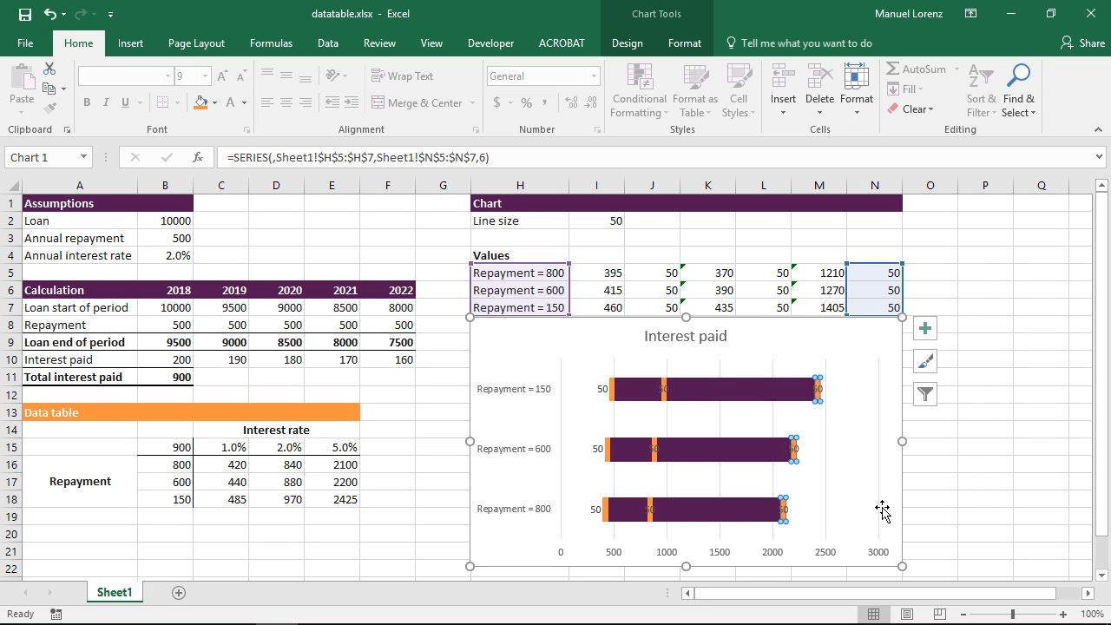
Set the label position of the last marker lines' data labels to Inside Base
click(825, 398)
right_click(825, 399)
click(898, 574)
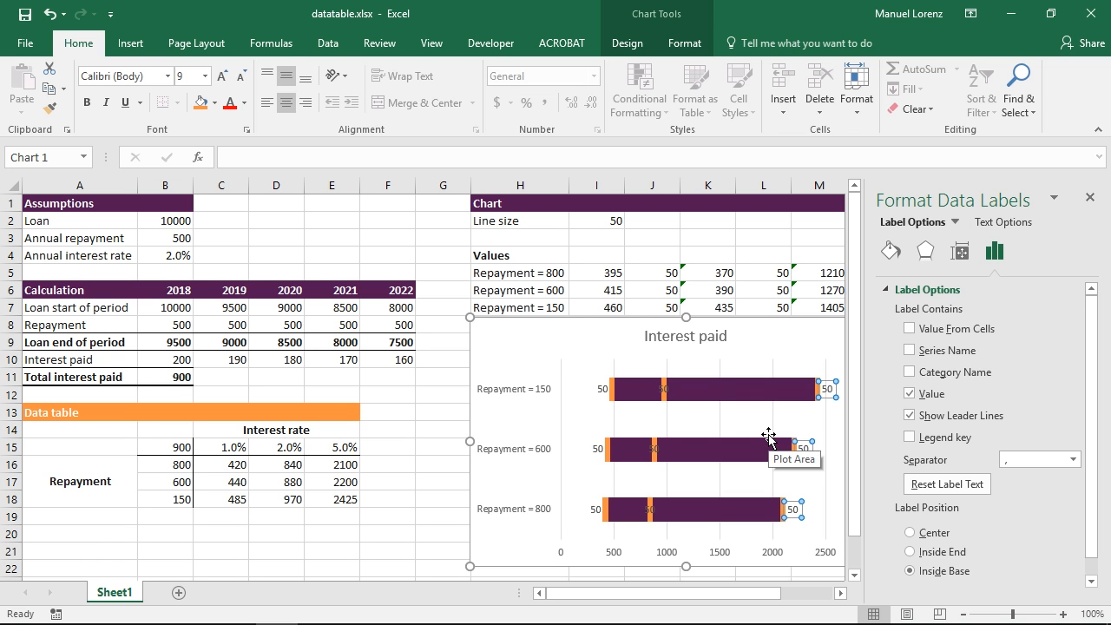
Give the middle marker lines' data labels a light gray shape fill and deselect the chart
click(665, 390)
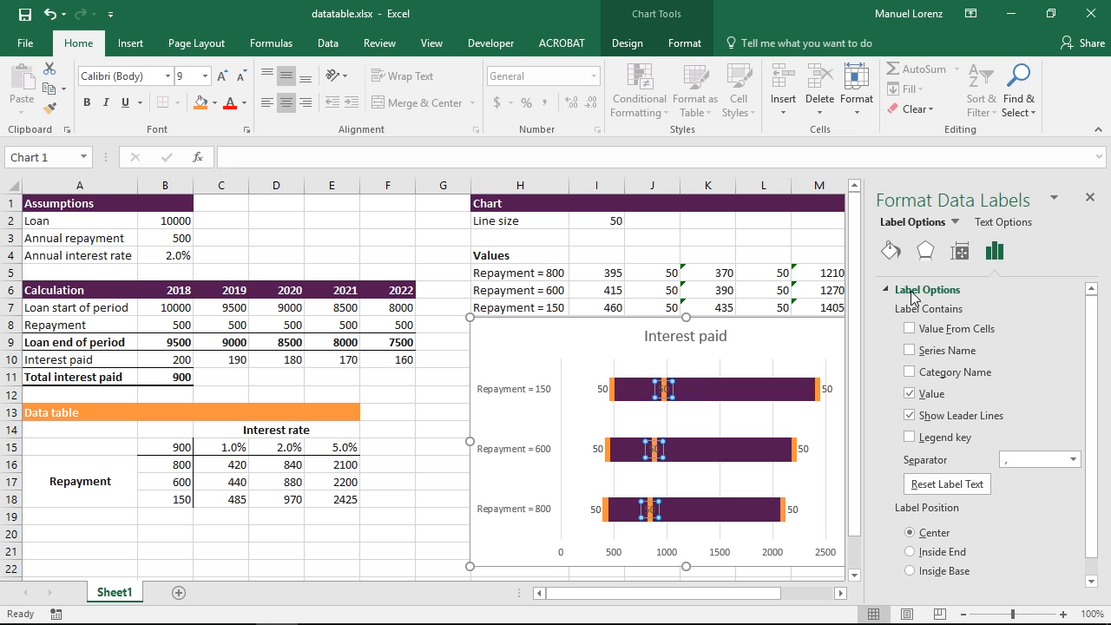
click(1090, 197)
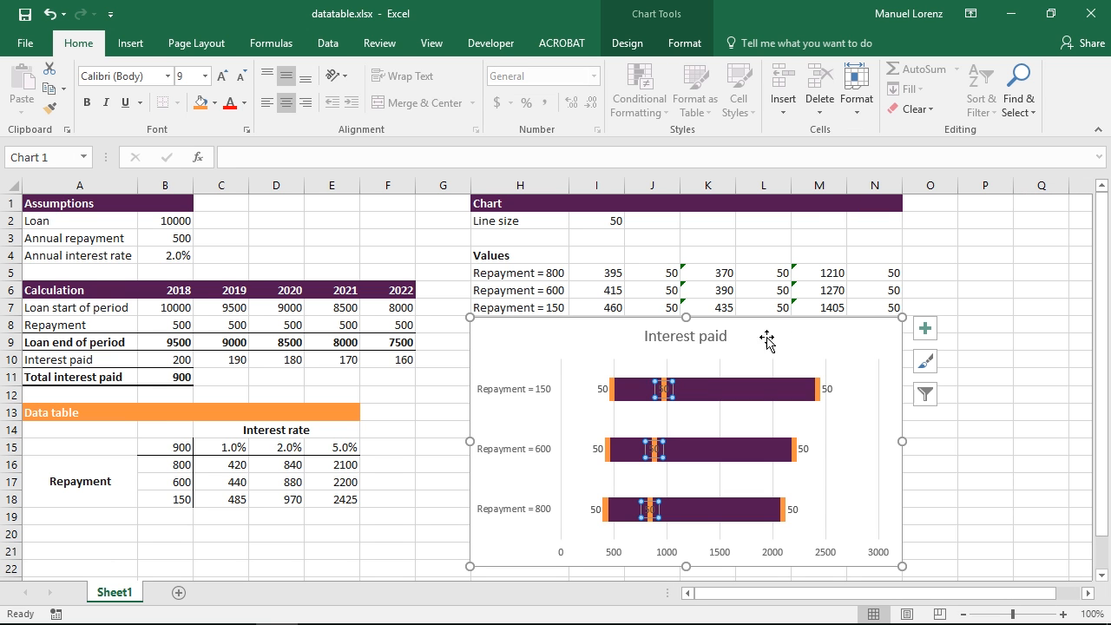
click(675, 48)
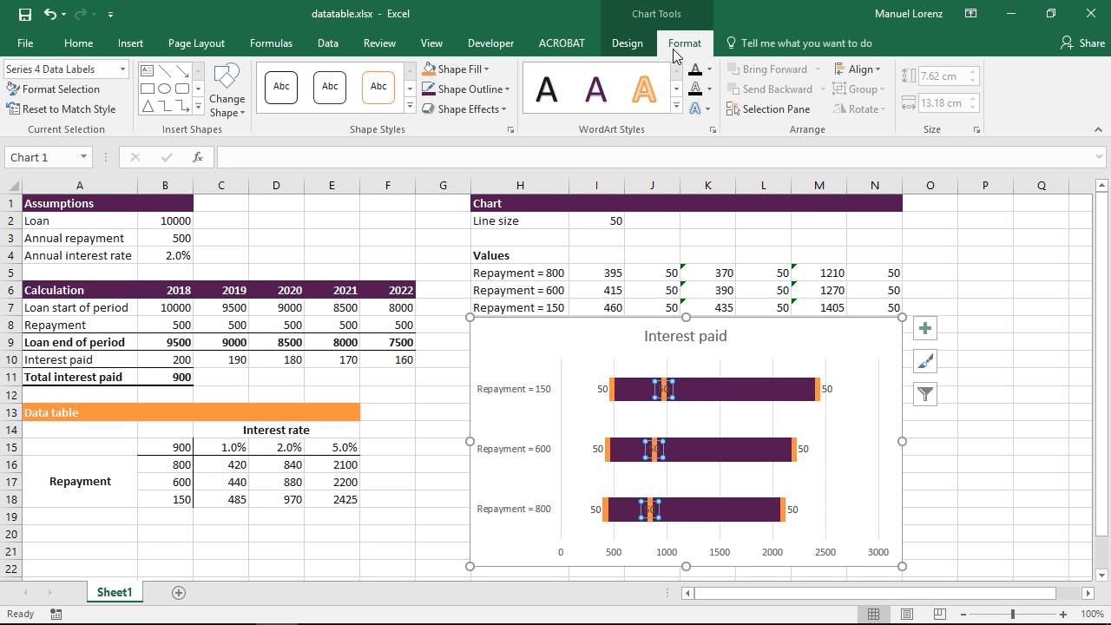
click(458, 68)
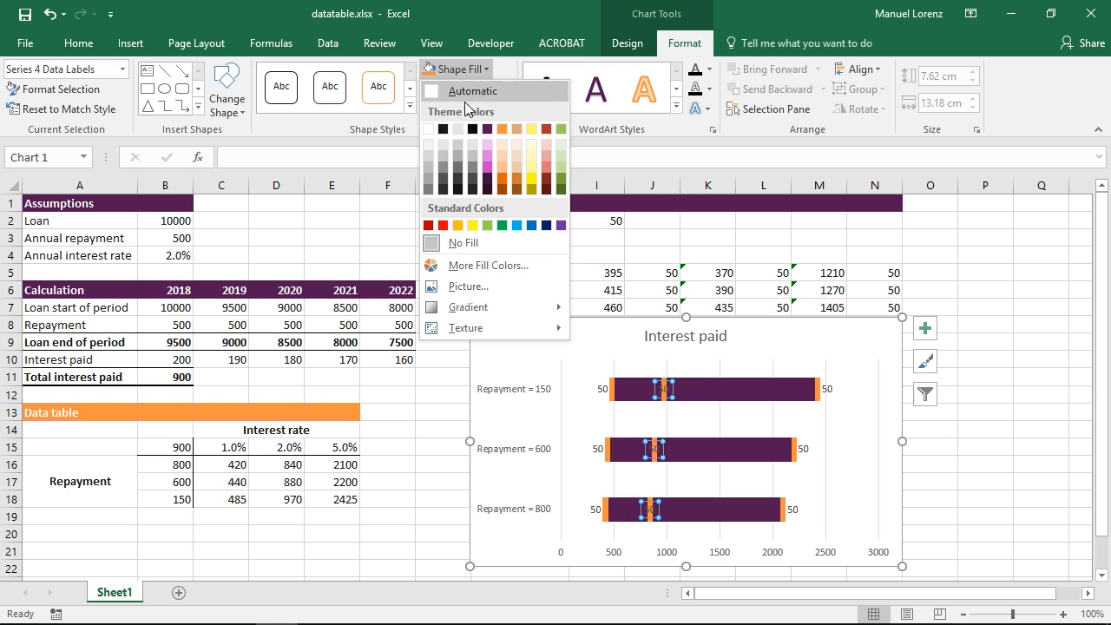
click(427, 157)
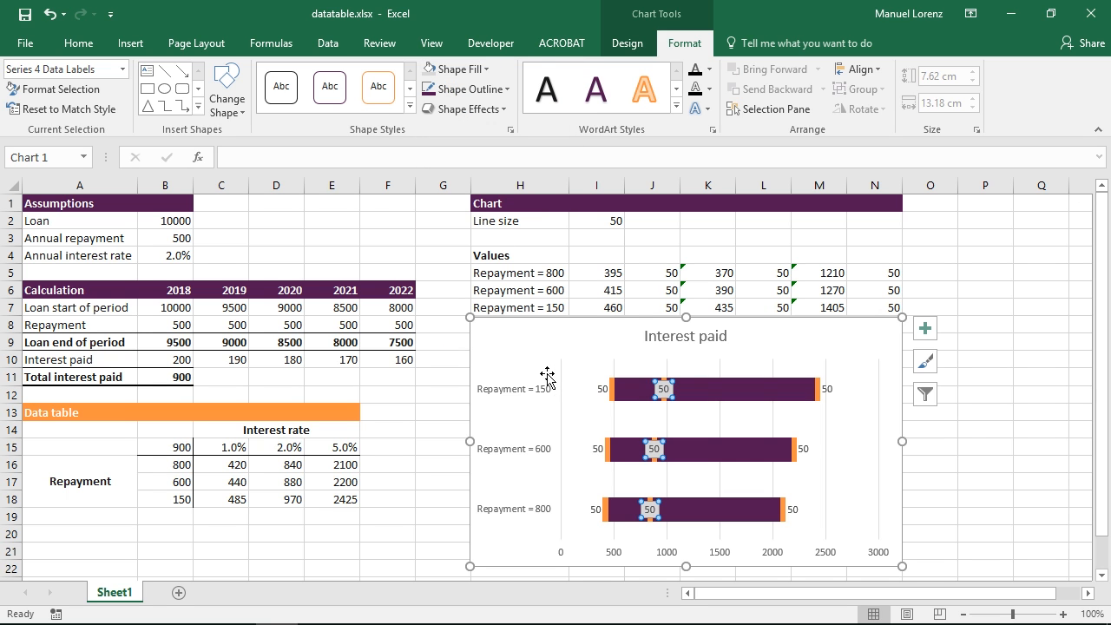
click(1000, 449)
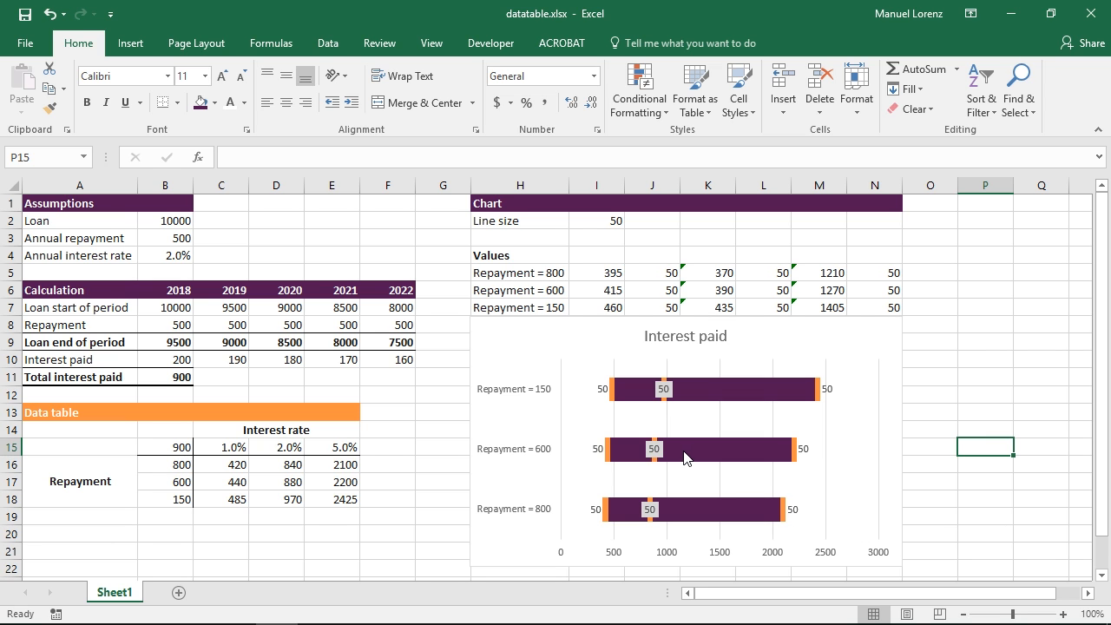
Make the first marker lines' data labels show the cell values from C16:C18 instead of the series value
click(599, 386)
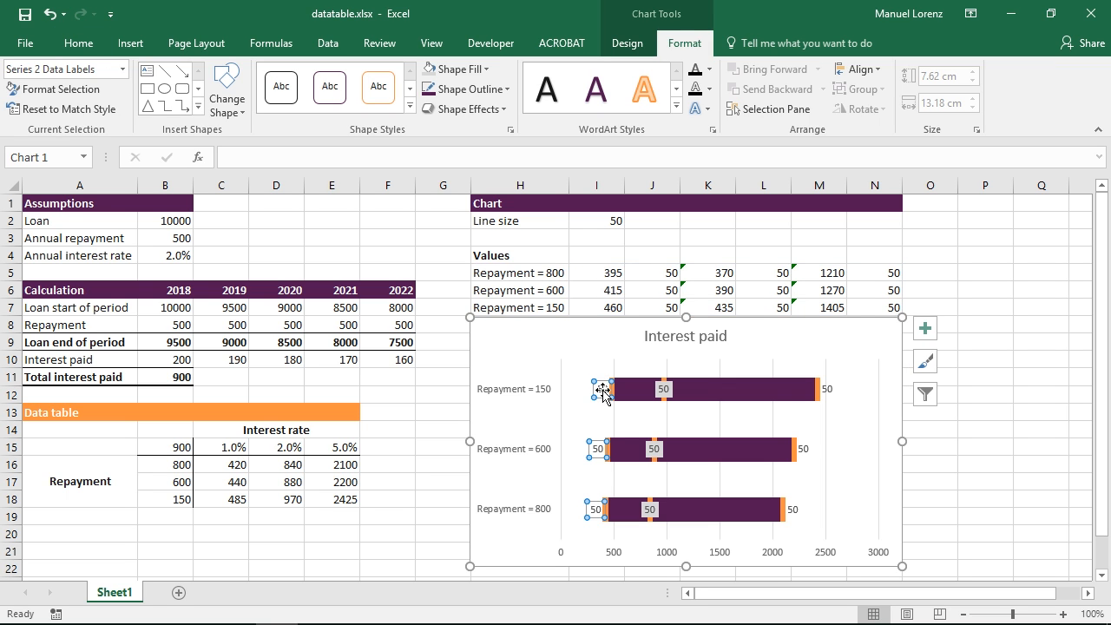
right_click(604, 392)
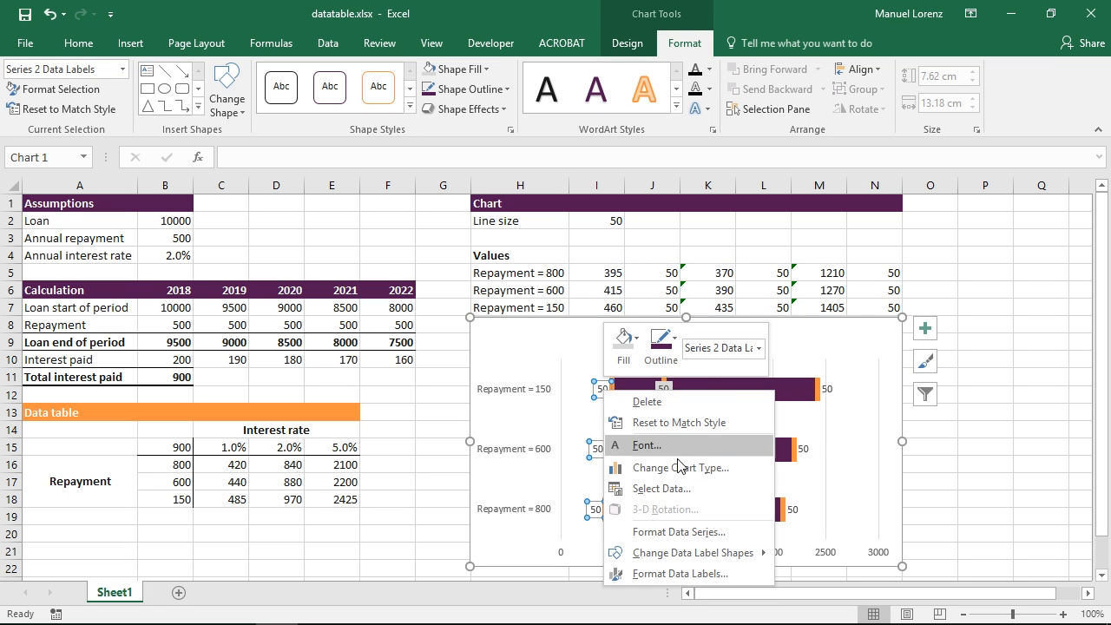
click(685, 573)
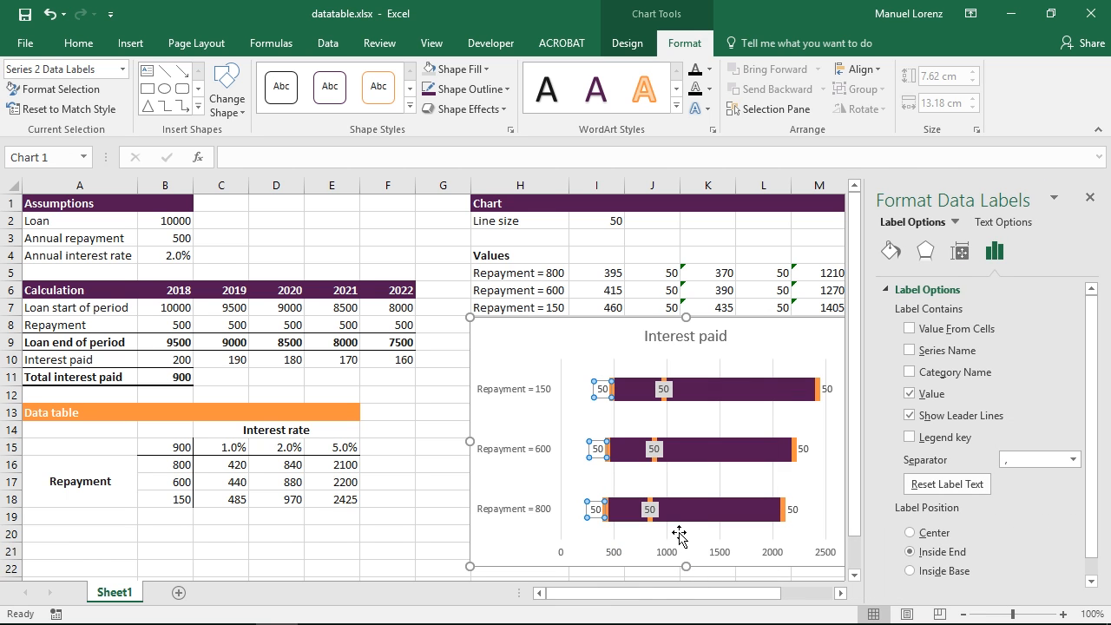
click(910, 329)
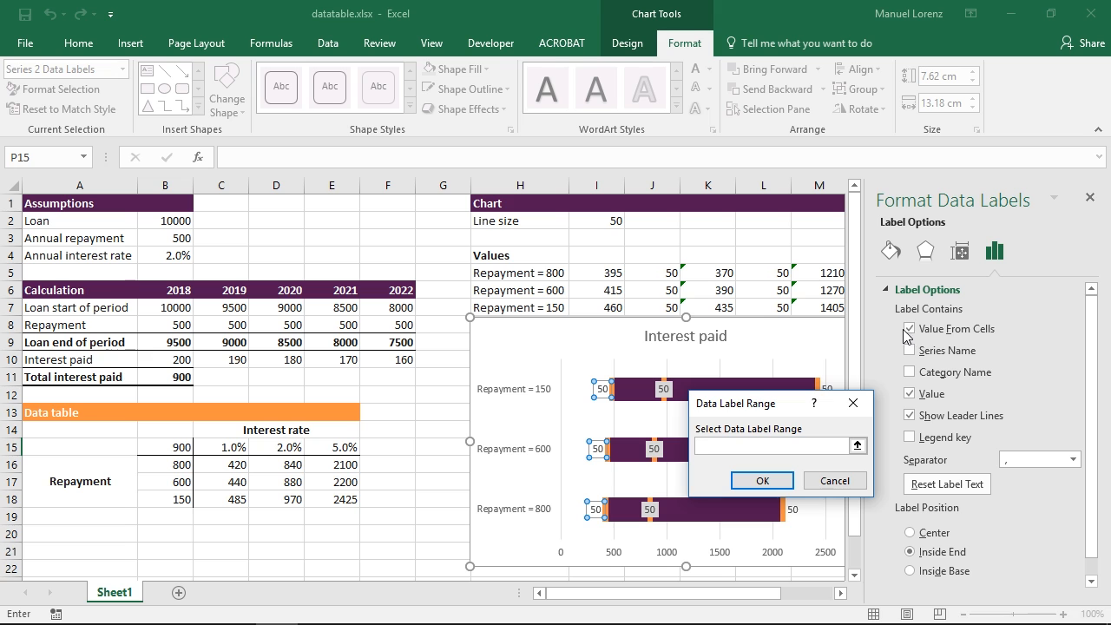
click(858, 446)
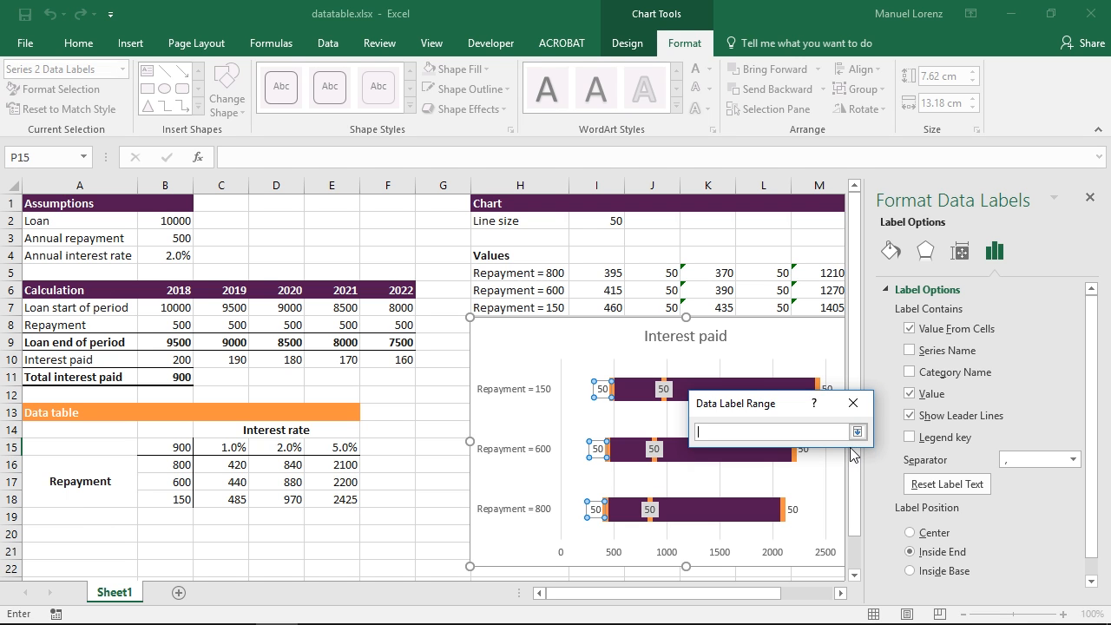
click(233, 472)
drag(234, 471, 237, 498)
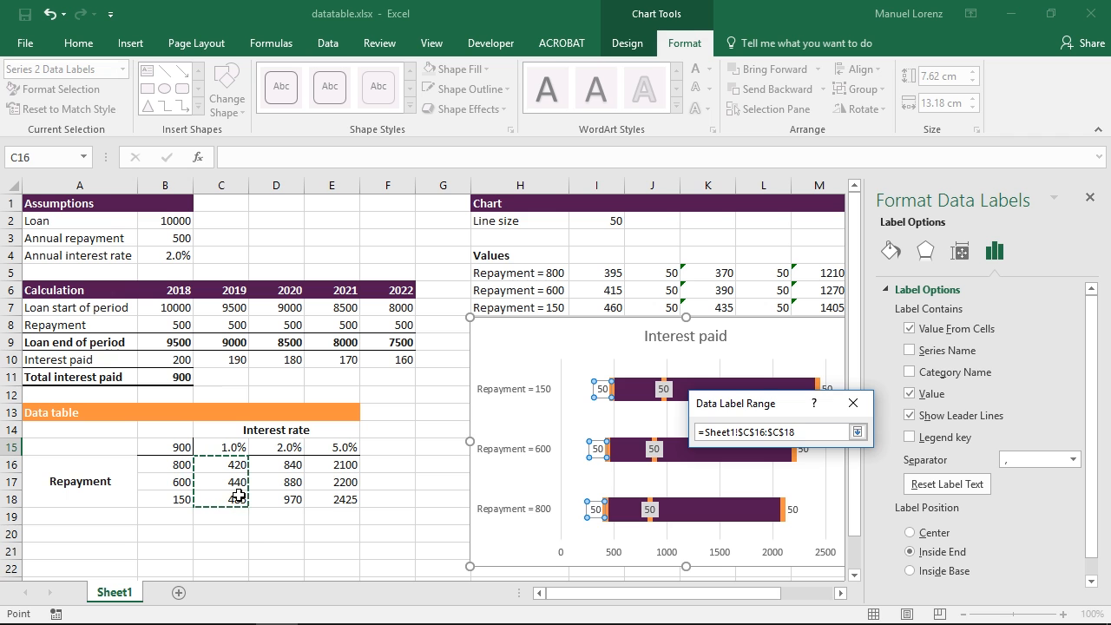
click(857, 431)
click(755, 483)
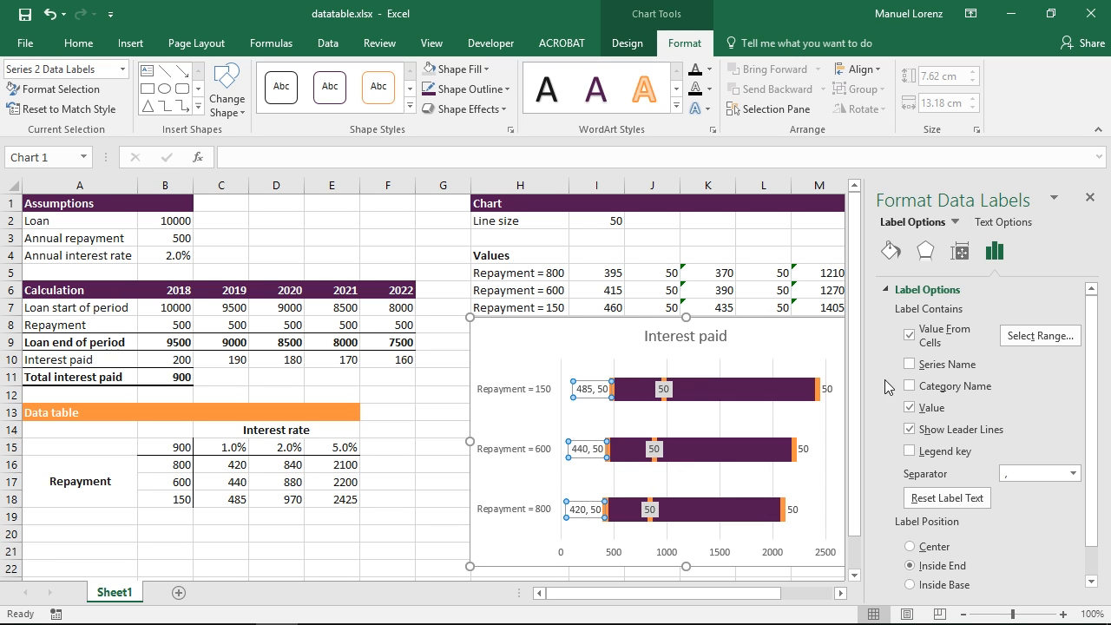
click(928, 407)
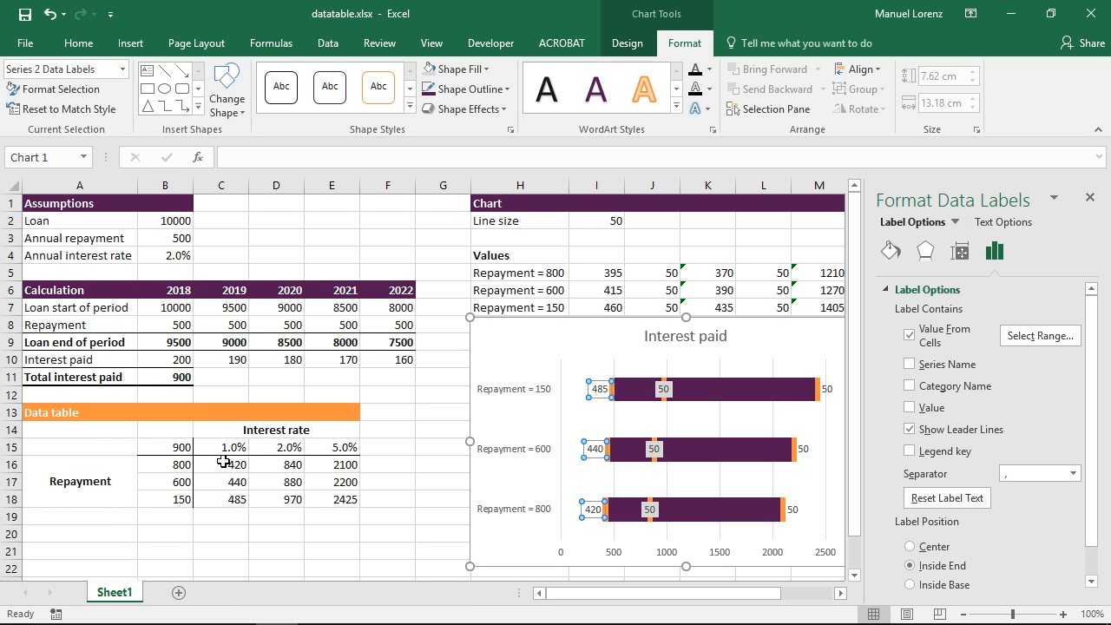
Make the middle marker lines' data labels show only the cell values from D16:D18, and select the last marker lines' data labels
click(663, 389)
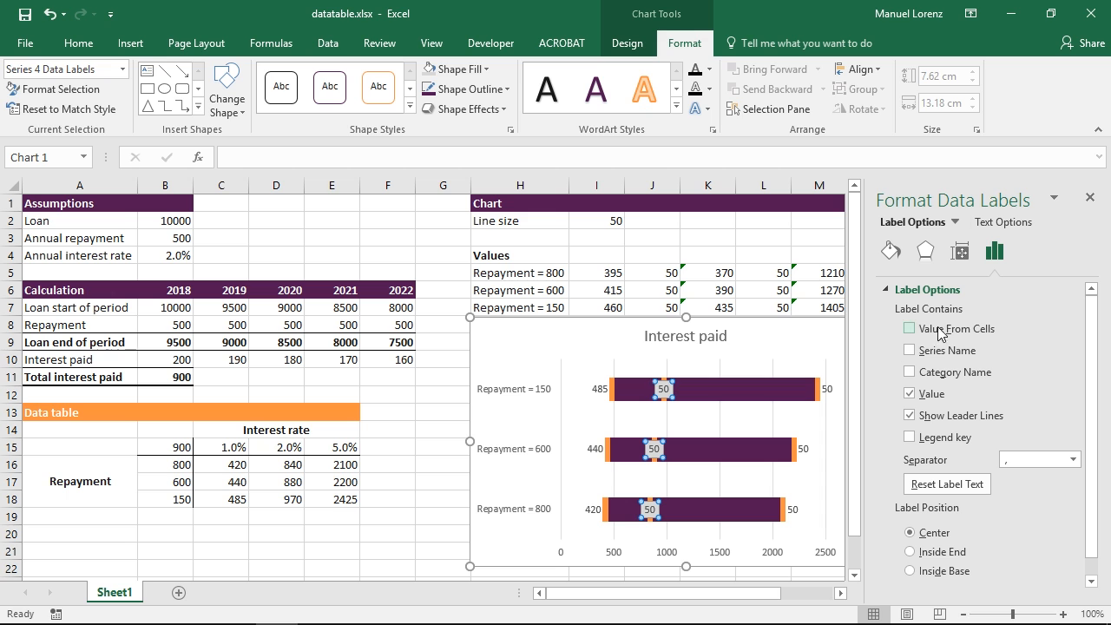
click(910, 329)
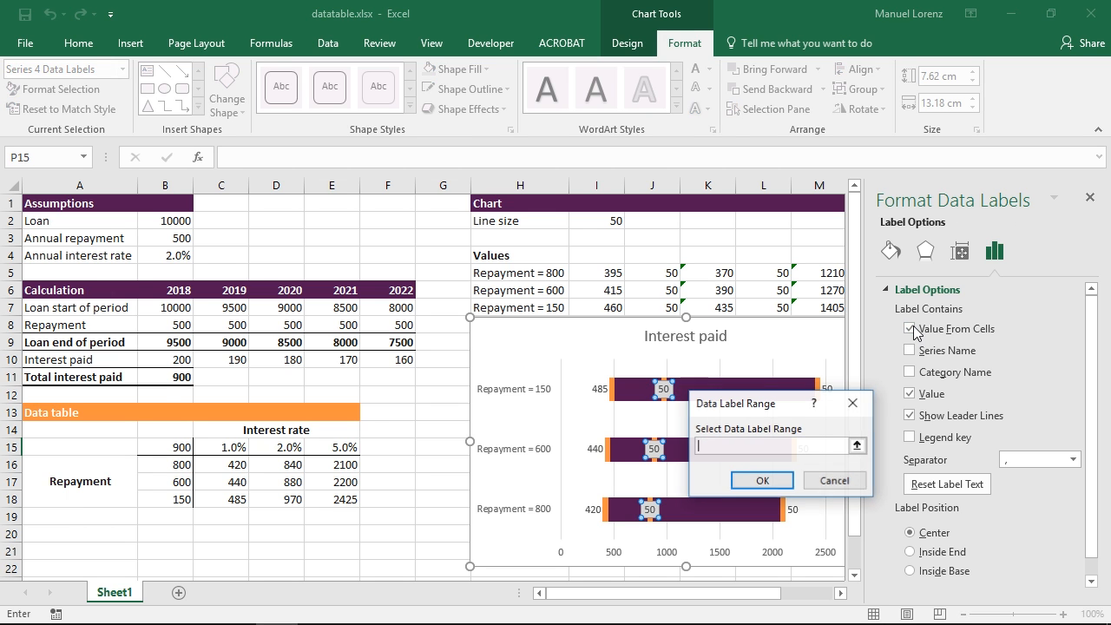
click(857, 445)
drag(278, 462, 277, 496)
key(Return)
click(910, 407)
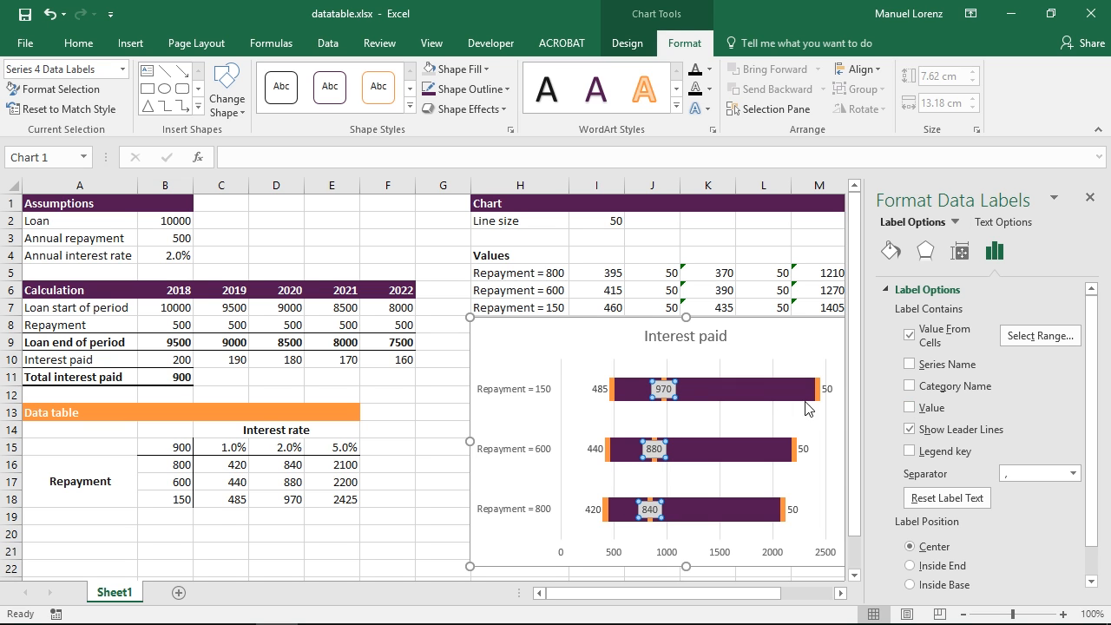
click(825, 389)
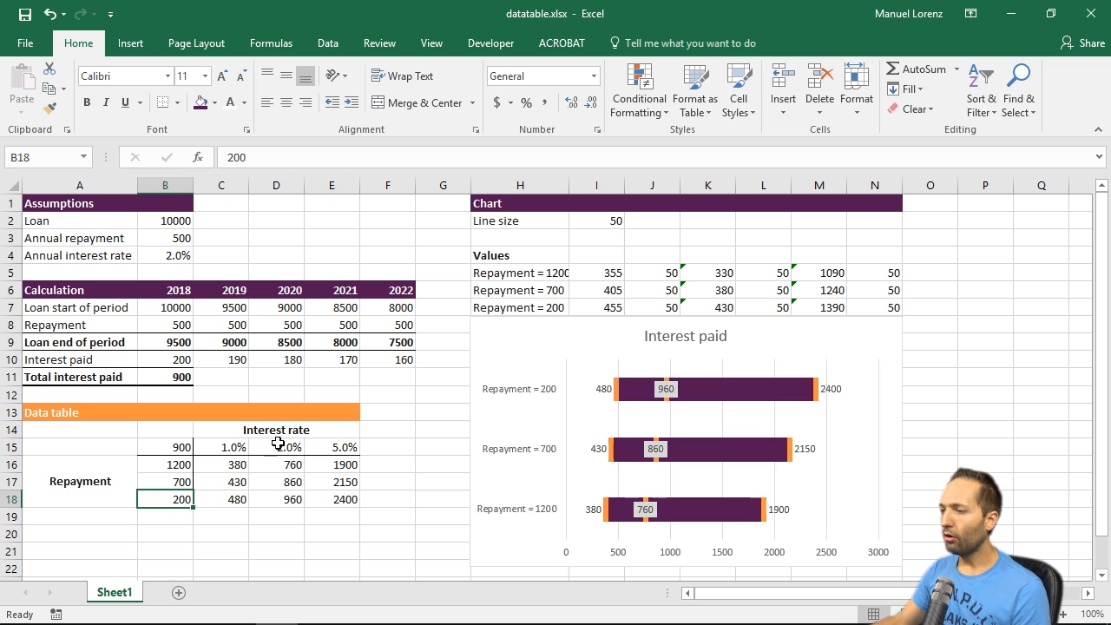
Set the data table's middle interest rate in D15 to 3%
click(278, 444)
text(3)
key(Return)
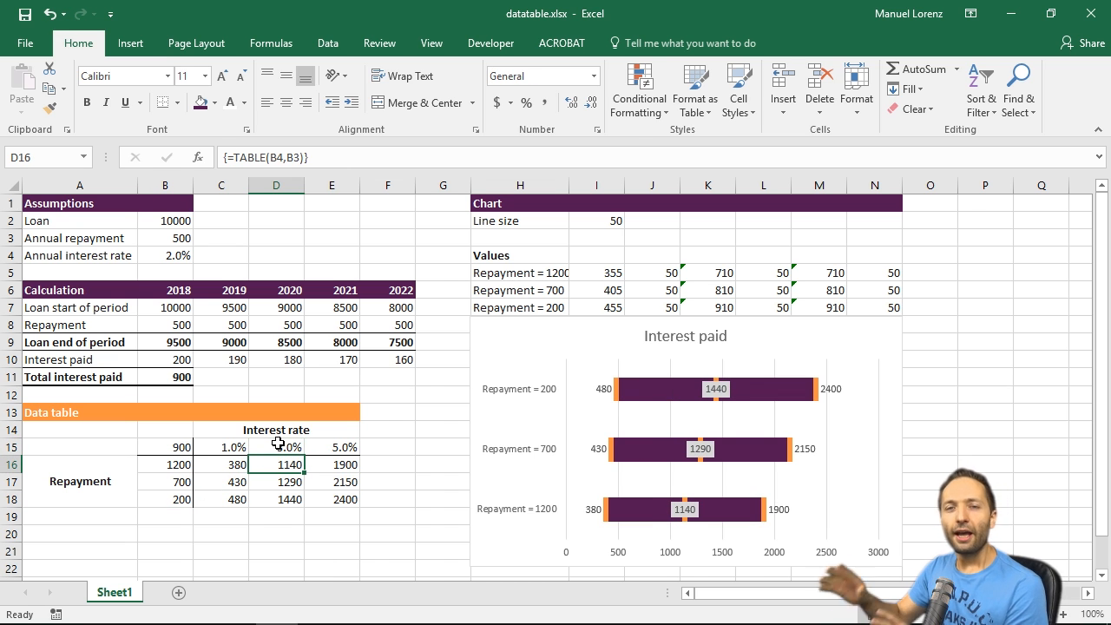
Set the chart's line size in I2 to 40
click(610, 219)
text(40)
key(Return)
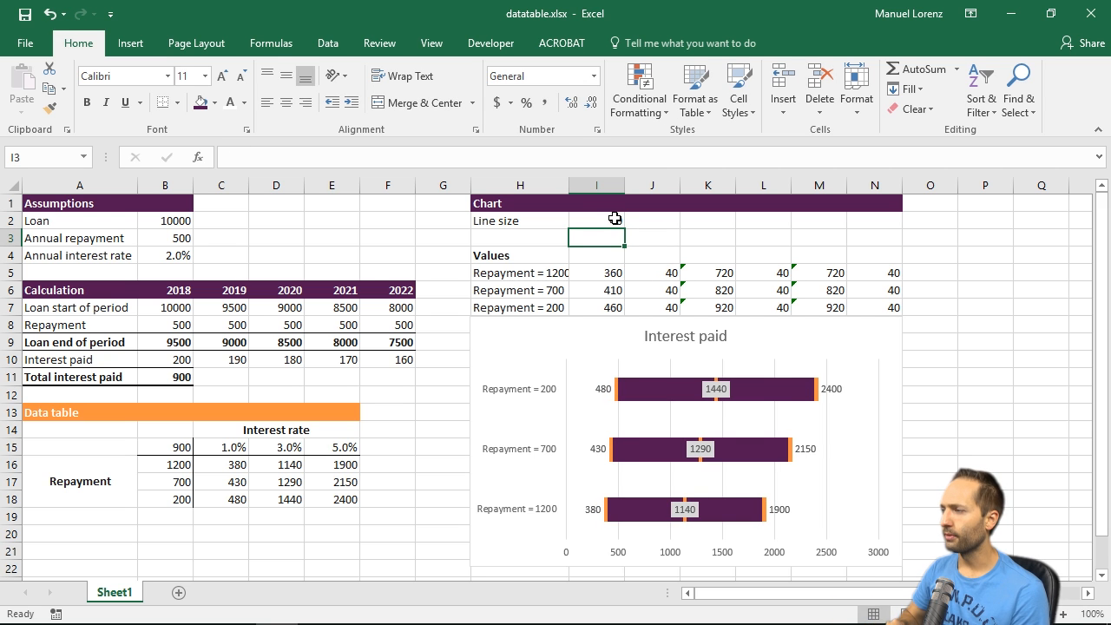